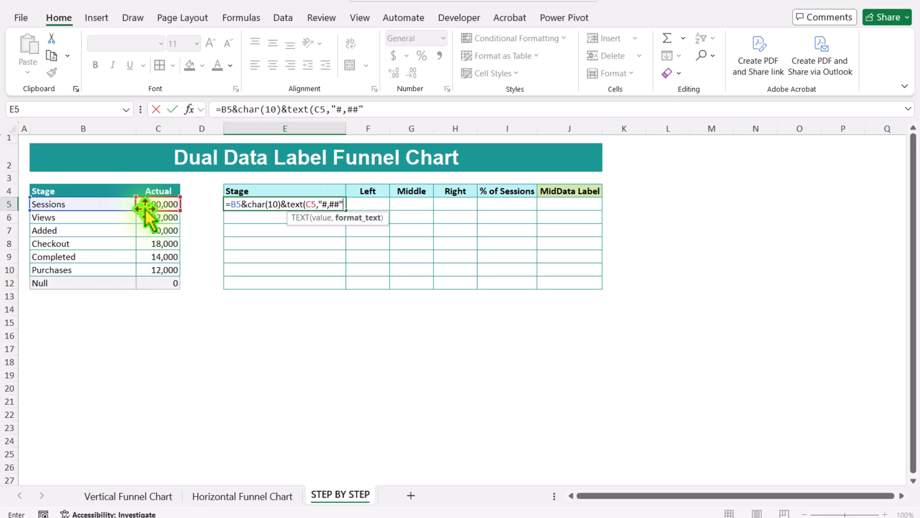
Step: Enter the formula =B5&CHAR(10)&TEXT(C5,"#,##") in E5 and fill it down to E12
{"action": "key", "text": "Return"}
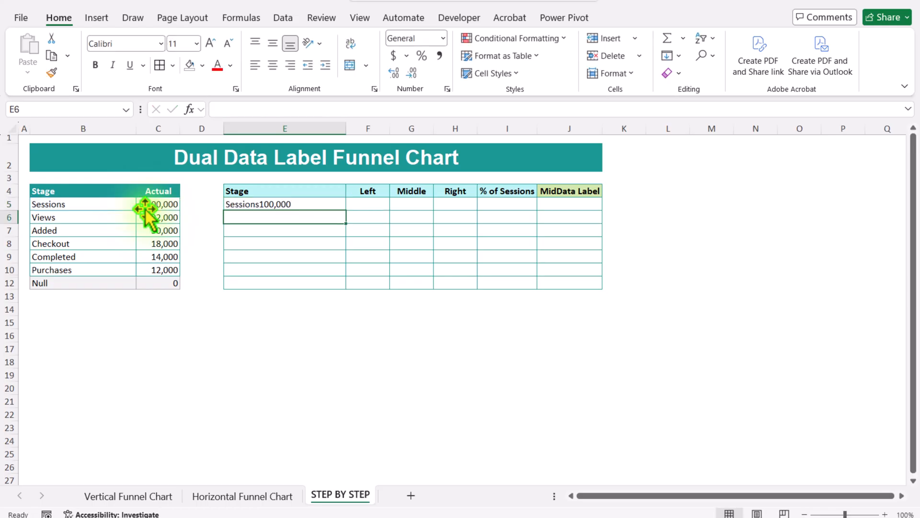
{"action": "left_click", "coordinate": [317, 206]}
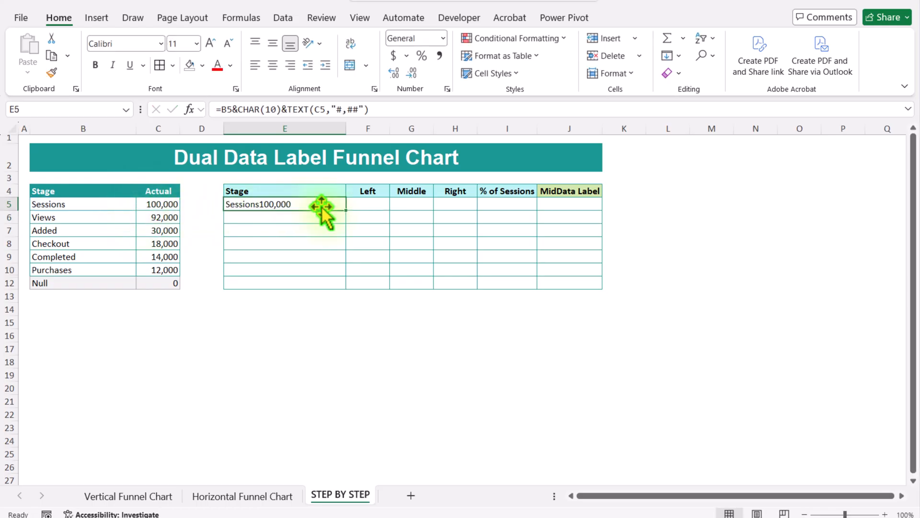
{"action": "left_click_drag", "start_coordinate": [345, 210], "coordinate": [337, 284]}
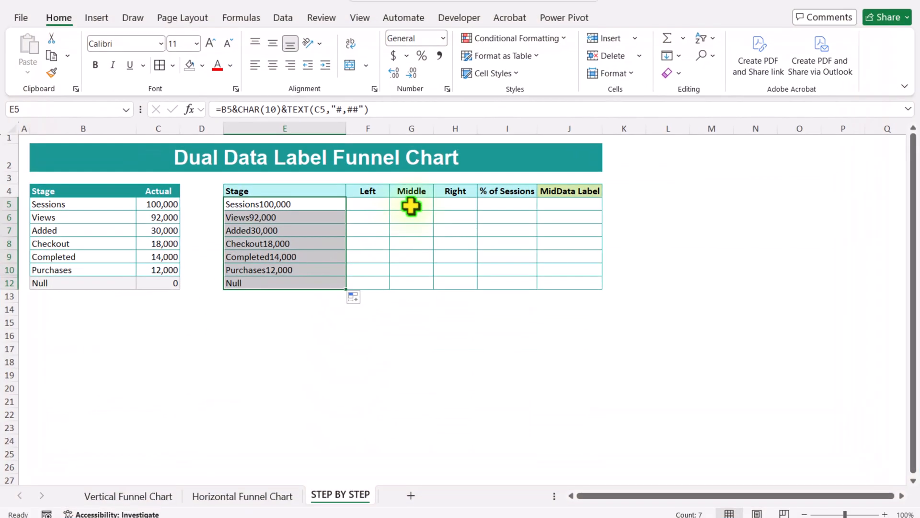
Step: Set the first Middle cell to reference the Sessions actual (=C5) and fill it down to row 12
{"action": "left_click", "coordinate": [411, 206]}
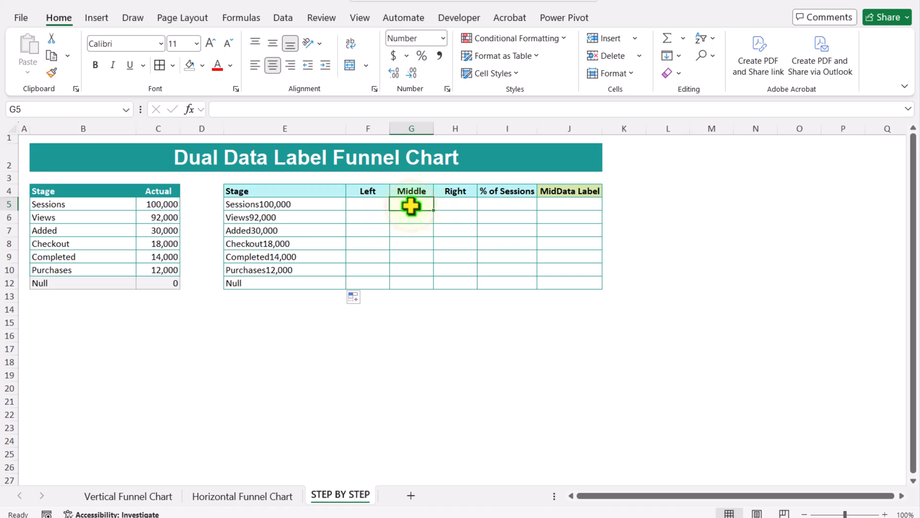
{"action": "type", "text": "="}
{"action": "left_click", "coordinate": [167, 205]}
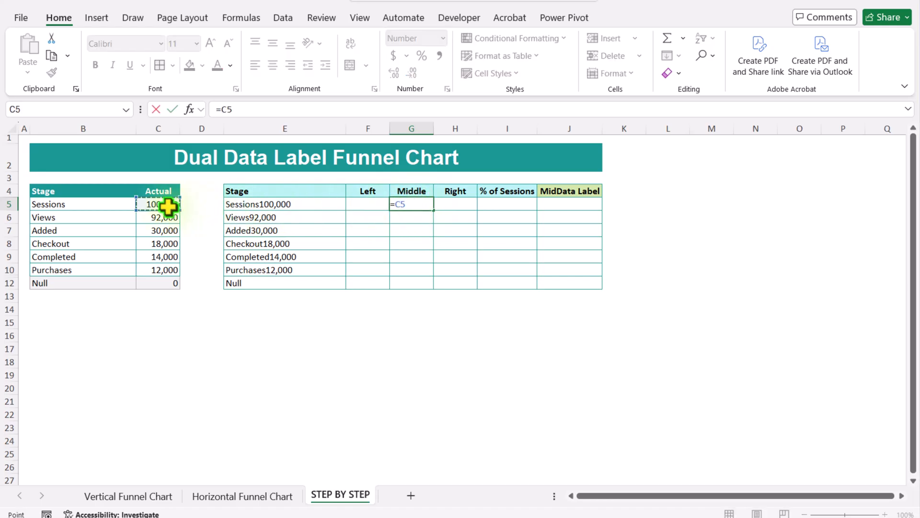
{"action": "key", "text": "Return"}
{"action": "left_click", "coordinate": [414, 202]}
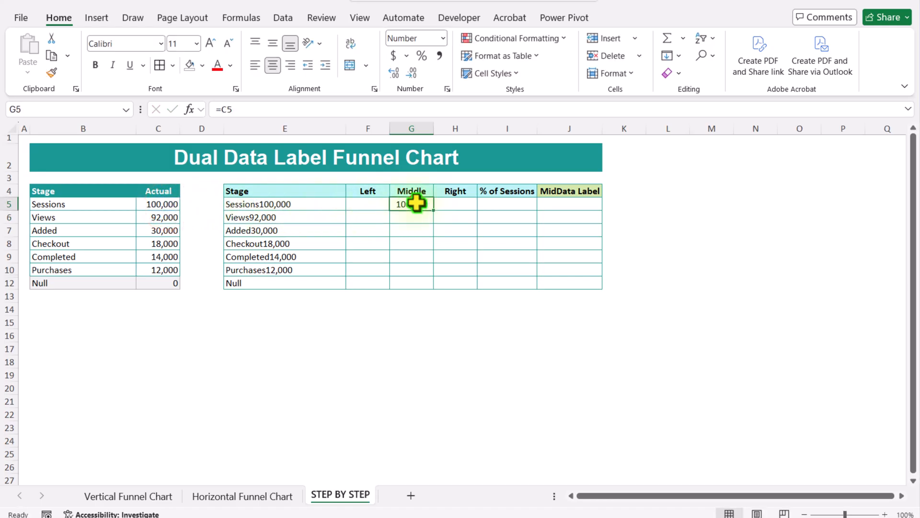
{"action": "left_click_drag", "start_coordinate": [434, 210], "coordinate": [434, 287]}
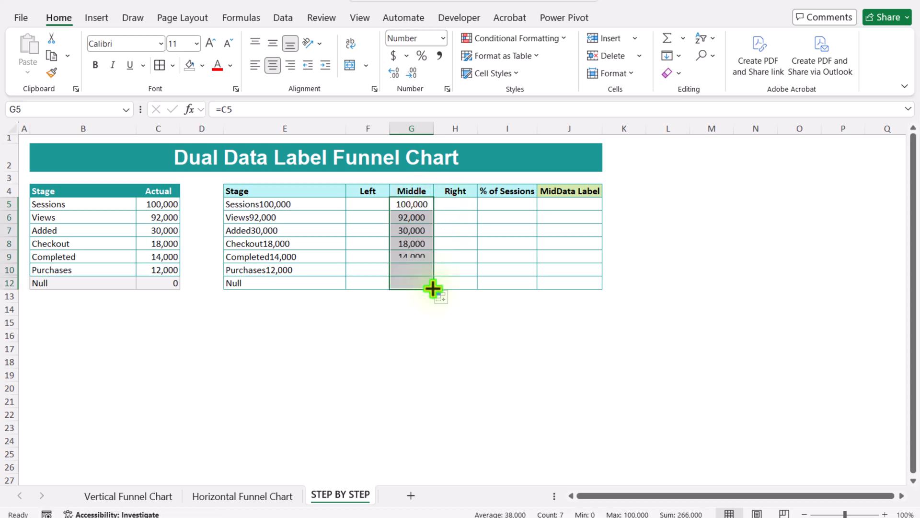
Step: Enter 0 in the Sessions row's Left and Right cells
{"action": "left_click", "coordinate": [372, 205]}
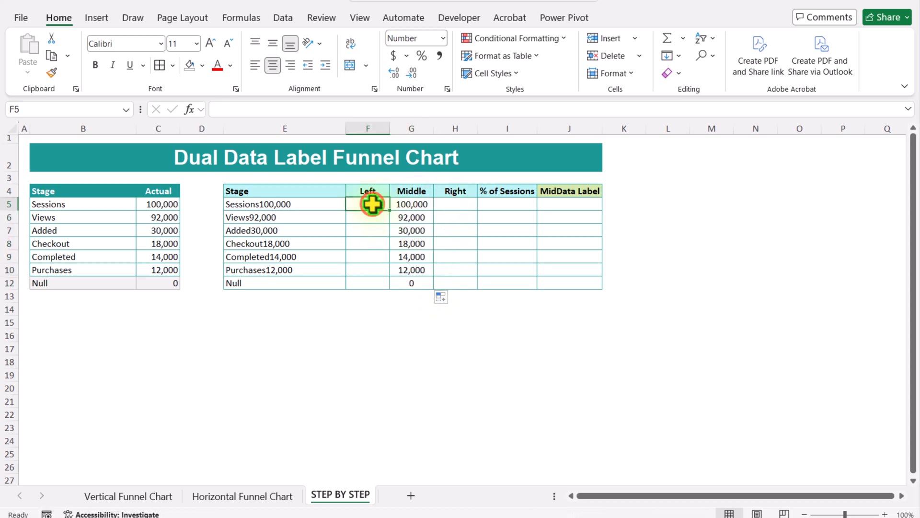
{"action": "type", "text": "0"}
{"action": "left_click", "coordinate": [448, 206]}
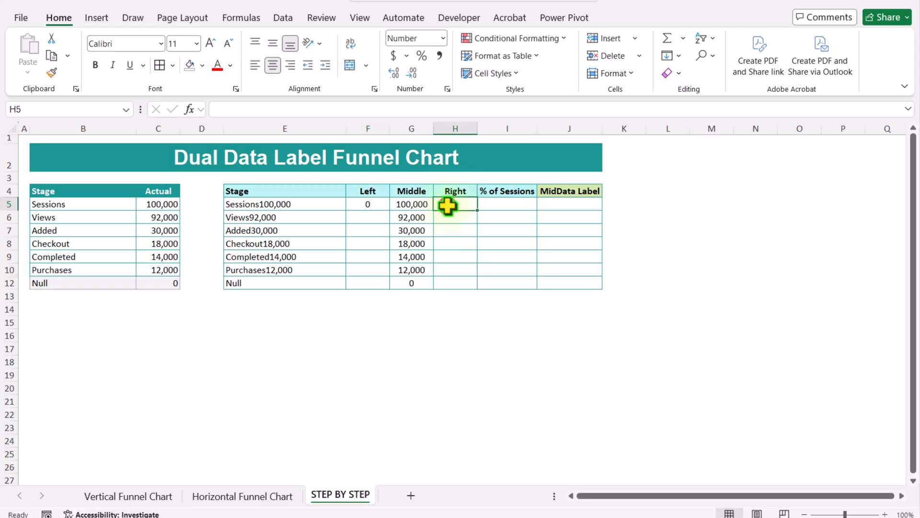
{"action": "type", "text": "0"}
{"action": "left_click", "coordinate": [454, 233]}
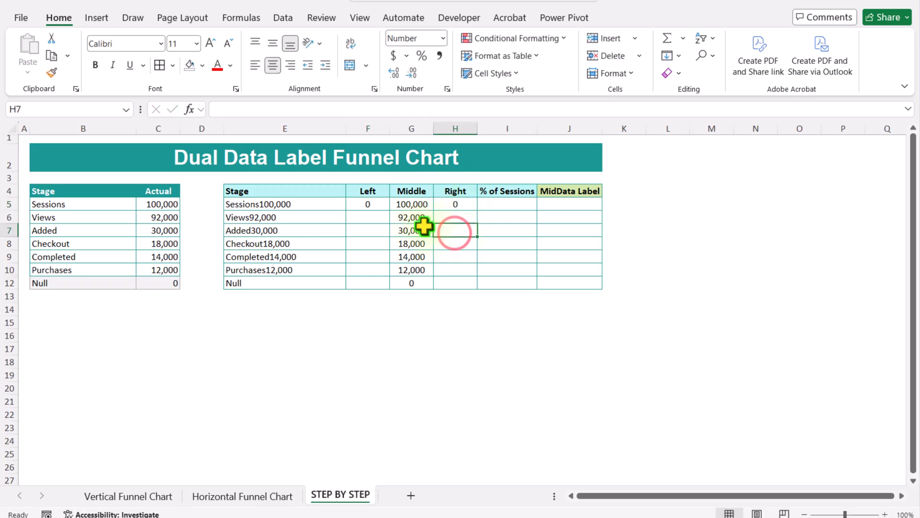
Step: Enter =($G$5-G6)/2 in the Views row's Left cell and fill it down to row 12
{"action": "left_click", "coordinate": [381, 217]}
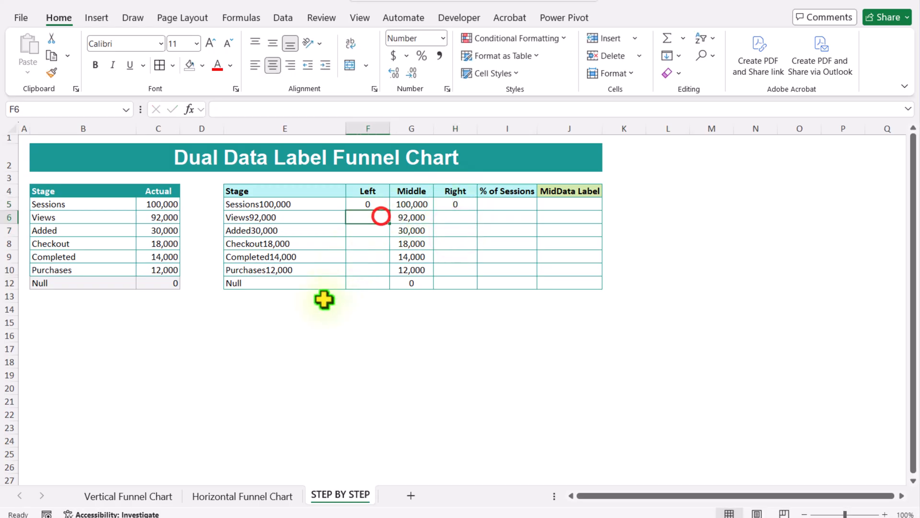
{"action": "type", "text": "="}
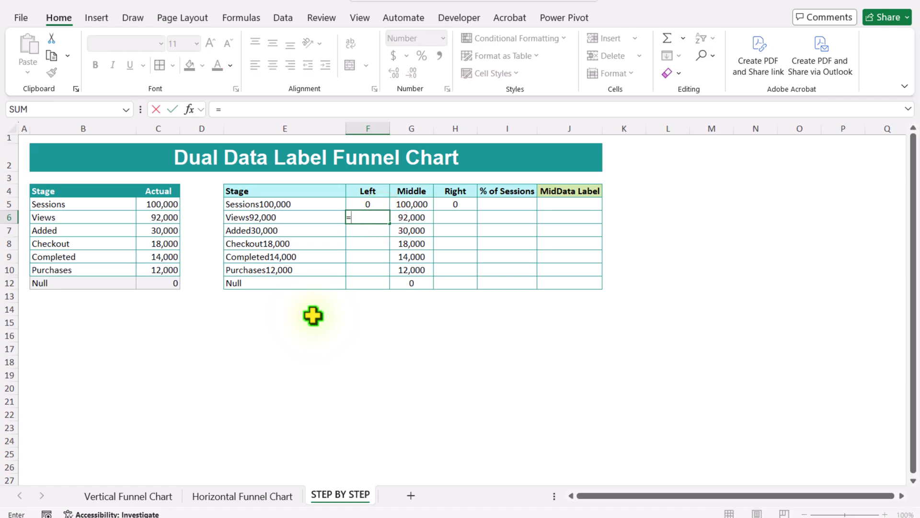
{"action": "type", "text": "("}
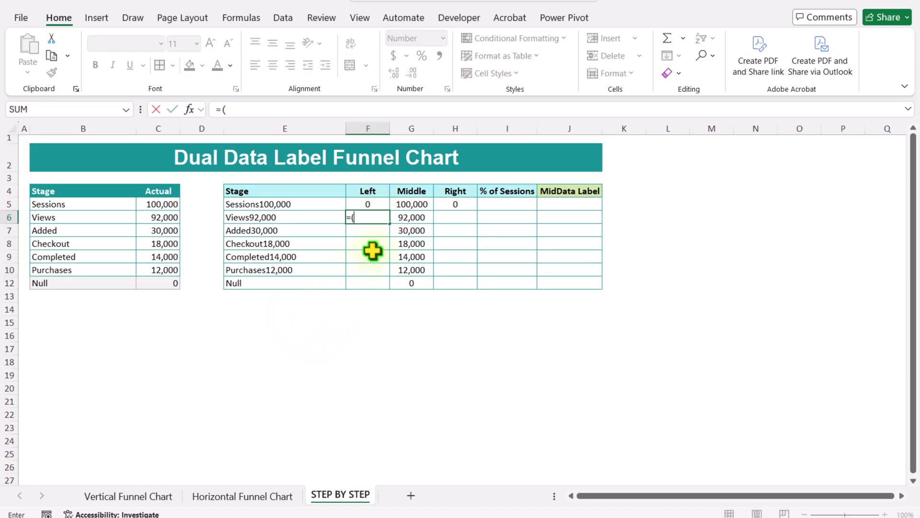
{"action": "left_click", "coordinate": [413, 206]}
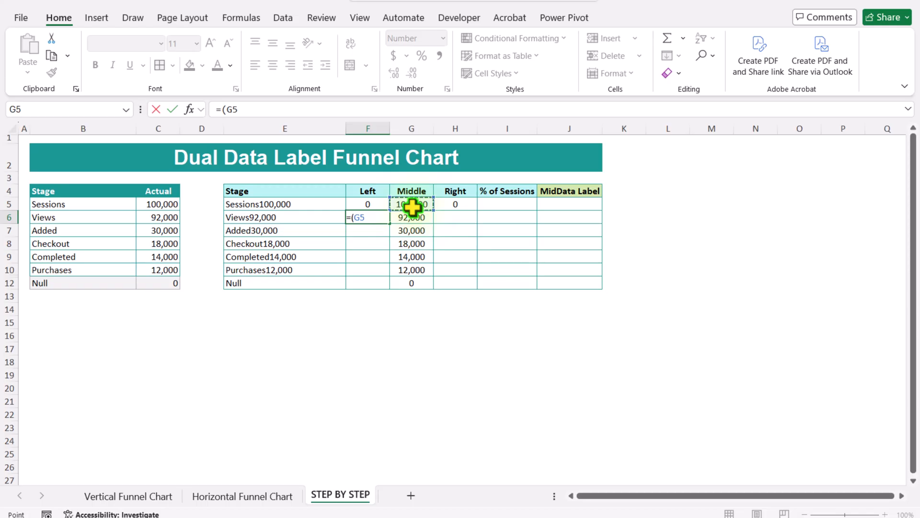
{"action": "type", "text": "-G6"}
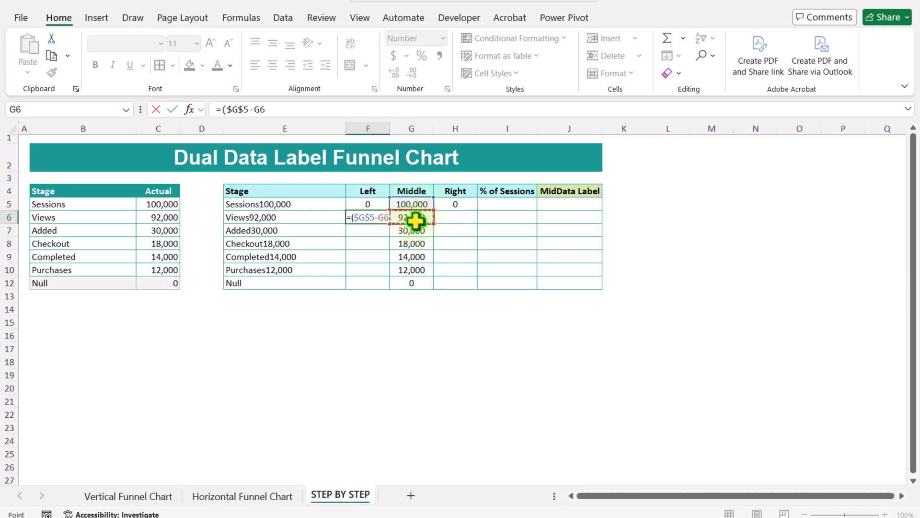
{"action": "type", "text": ")/2"}
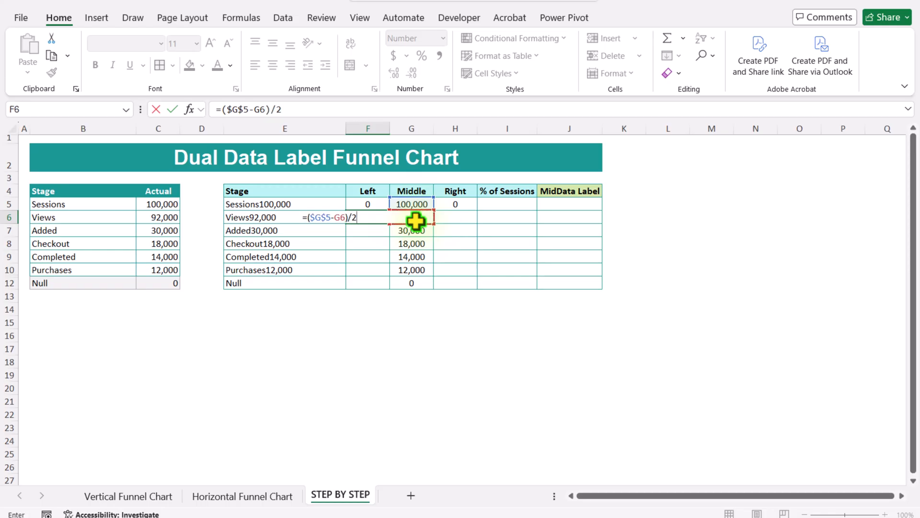
{"action": "key", "text": "Return"}
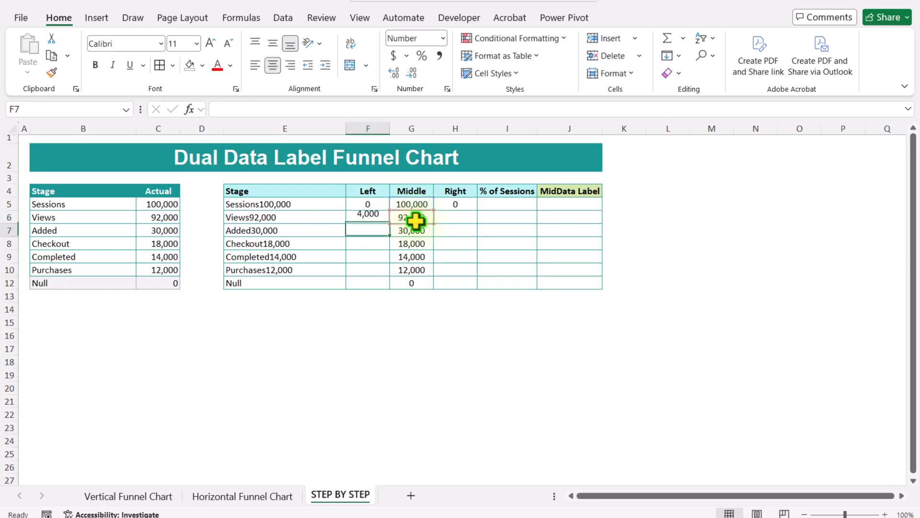
{"action": "left_click", "coordinate": [384, 217]}
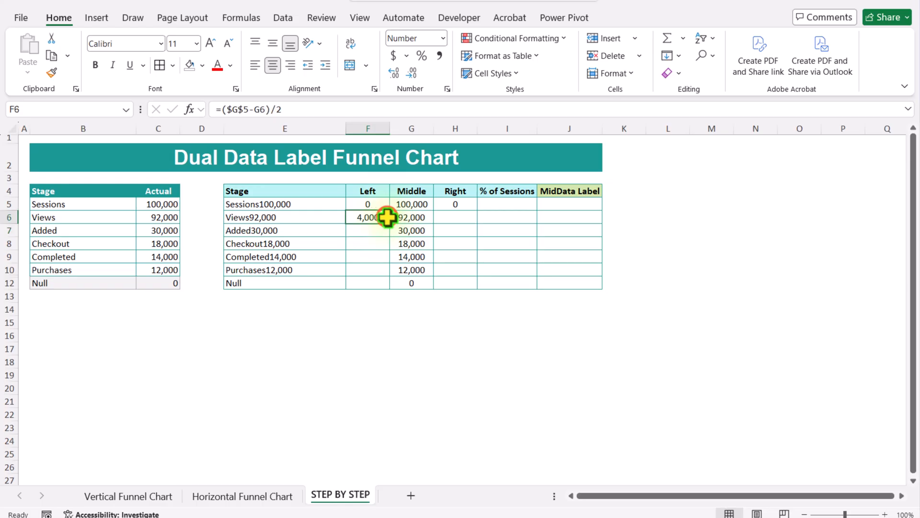
{"action": "left_click_drag", "start_coordinate": [389, 223], "coordinate": [387, 288]}
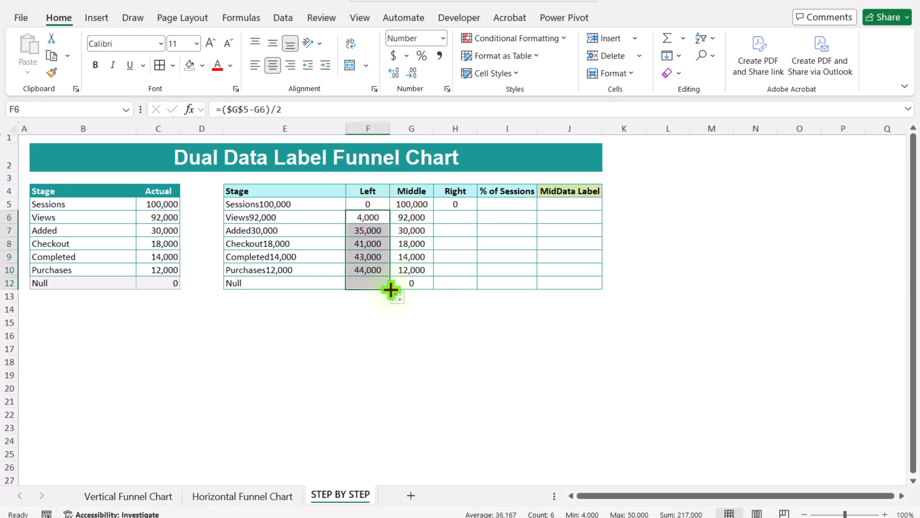
Step: Set the Views row's Right cell to =F6 and fill it down to row 12
{"action": "left_click", "coordinate": [452, 216]}
{"action": "type", "text": "="}
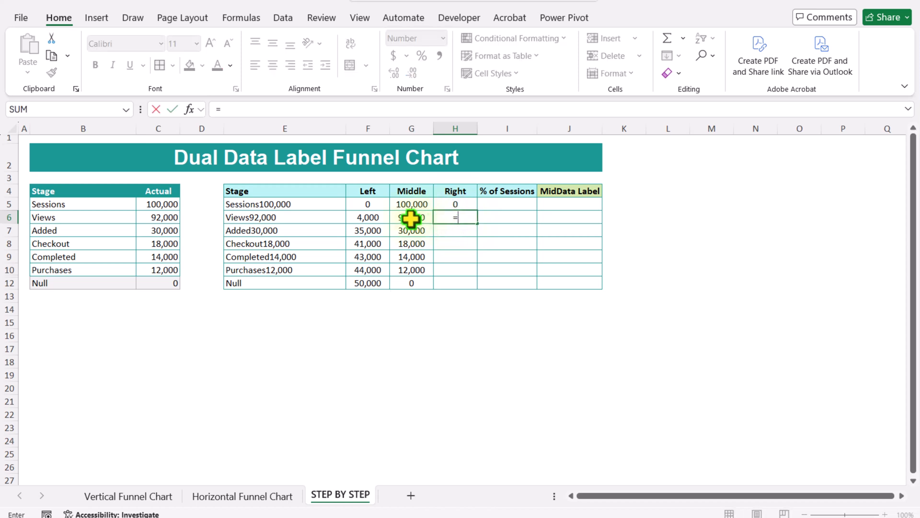
{"action": "left_click", "coordinate": [368, 217]}
{"action": "key", "text": "Return"}
{"action": "left_click", "coordinate": [452, 217]}
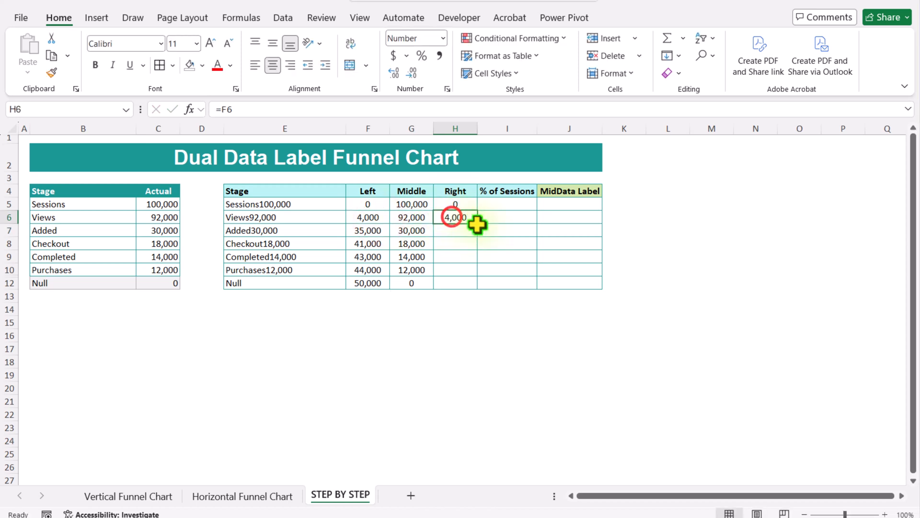
{"action": "left_click_drag", "start_coordinate": [477, 224], "coordinate": [472, 288]}
{"action": "left_click", "coordinate": [496, 324]}
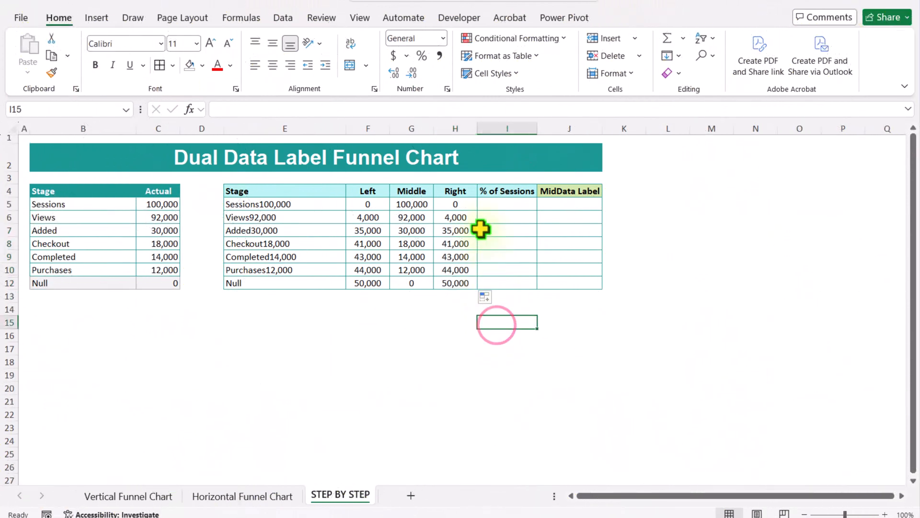
Step: Enter 100% as the Sessions row's % of Sessions value
{"action": "left_click", "coordinate": [495, 207]}
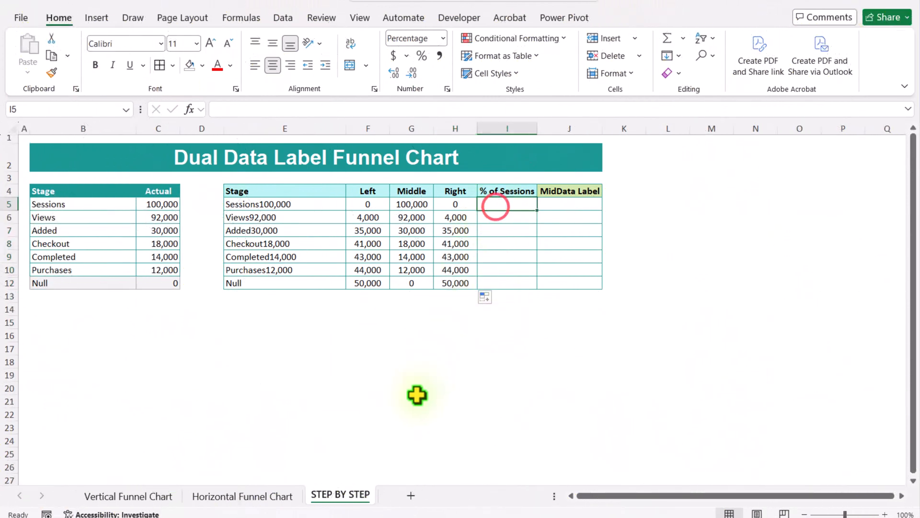
{"action": "type", "text": "100"}
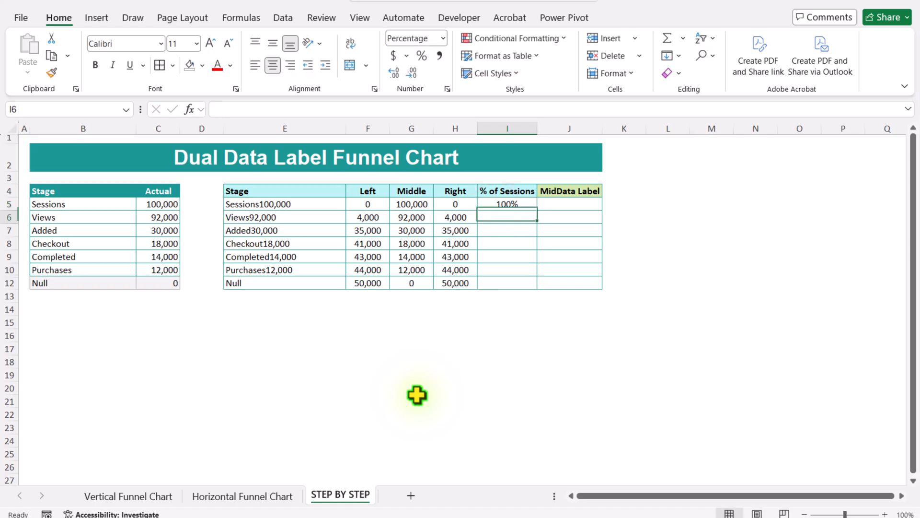
{"action": "left_click", "coordinate": [546, 349]}
Step: Enter =G6/$G$5 in the Views row's % of Sessions cell and fill it down to row 12
{"action": "left_click", "coordinate": [500, 219]}
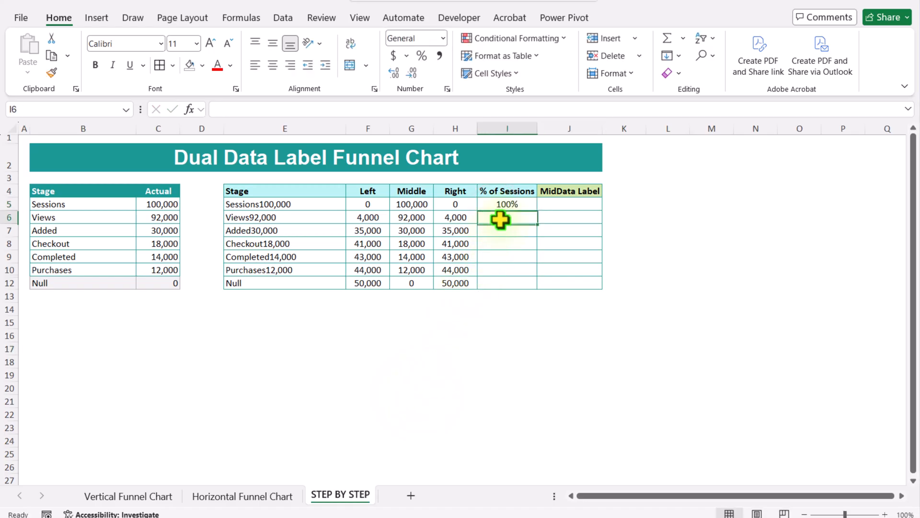
{"action": "type", "text": "="}
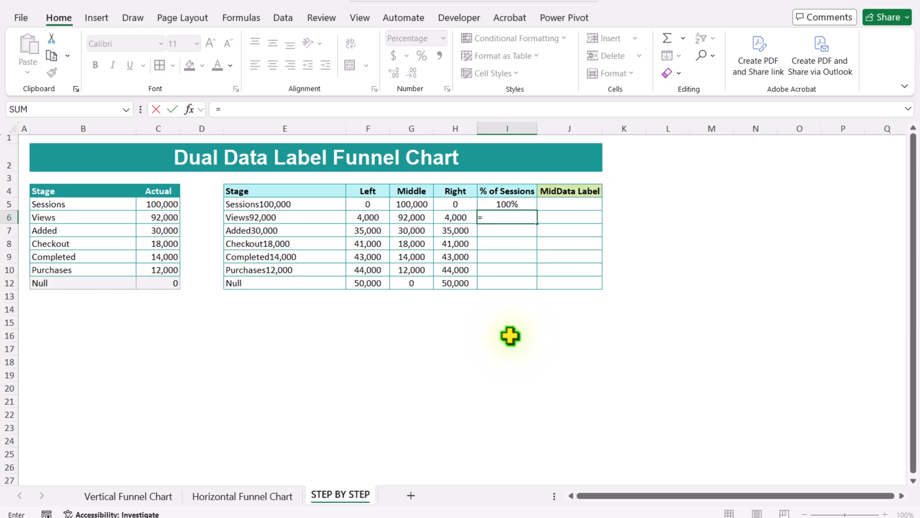
{"action": "left_click", "coordinate": [415, 217]}
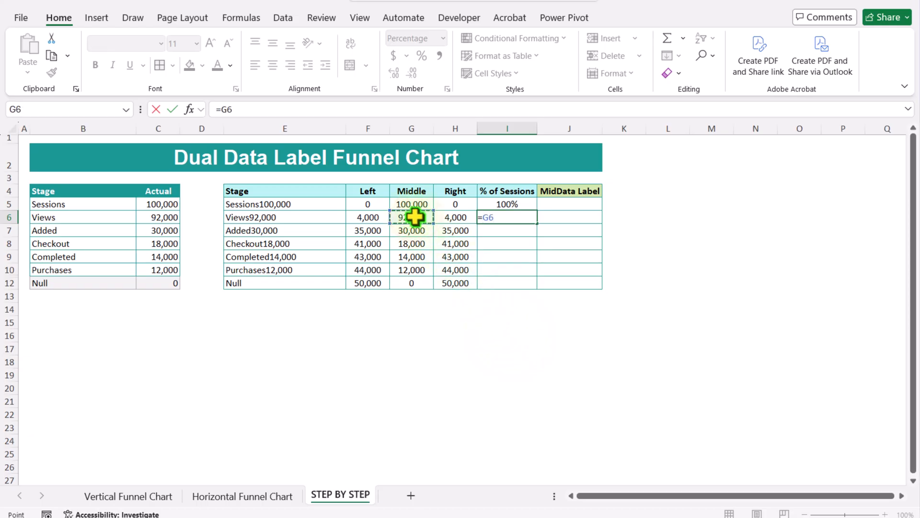
{"action": "type", "text": "/"}
{"action": "left_click", "coordinate": [411, 204]}
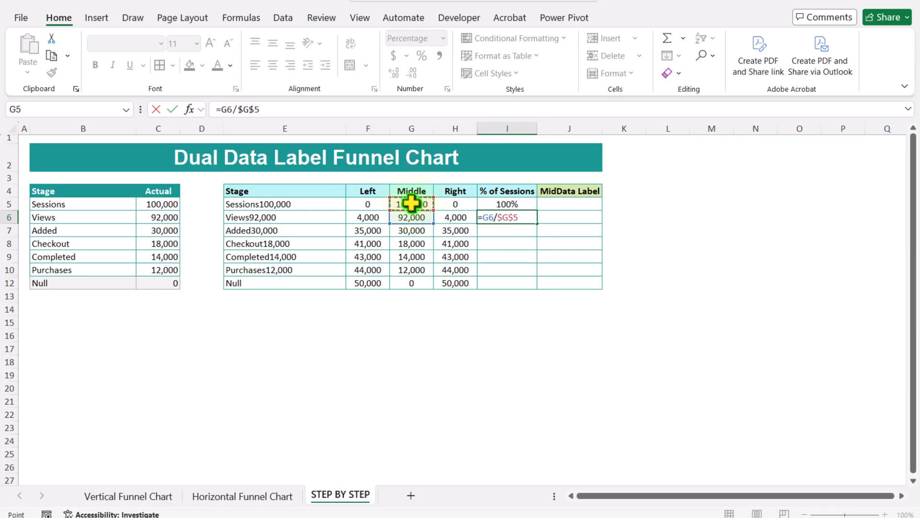
{"action": "key", "text": "Return"}
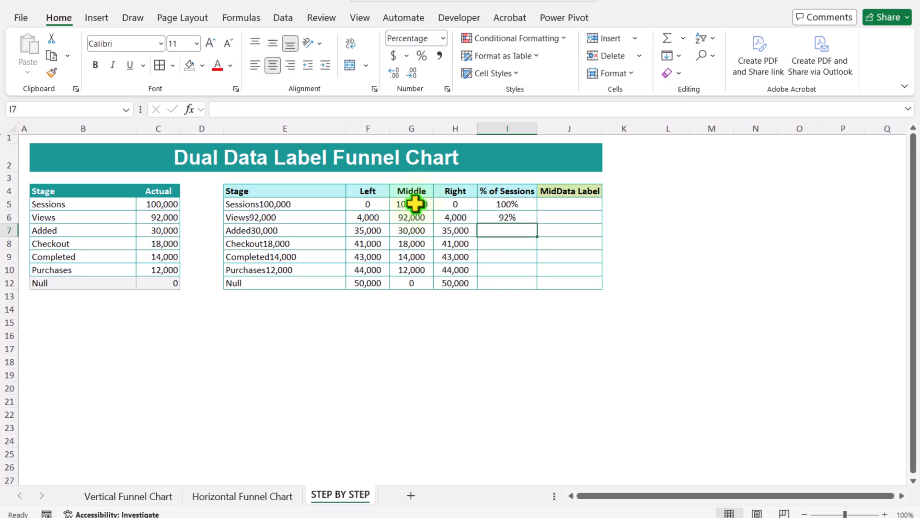
{"action": "left_click", "coordinate": [522, 217]}
{"action": "left_click_drag", "start_coordinate": [535, 223], "coordinate": [533, 287]}
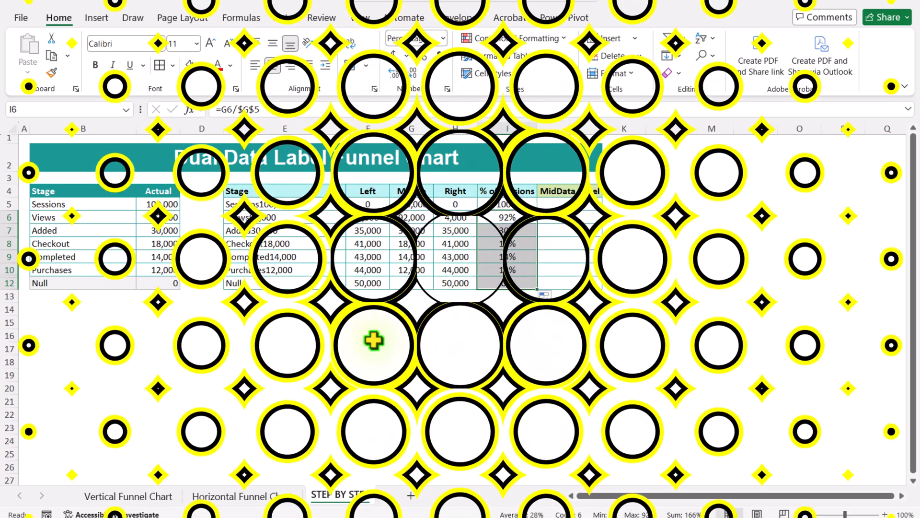
{"action": "left_click", "coordinate": [373, 340]}
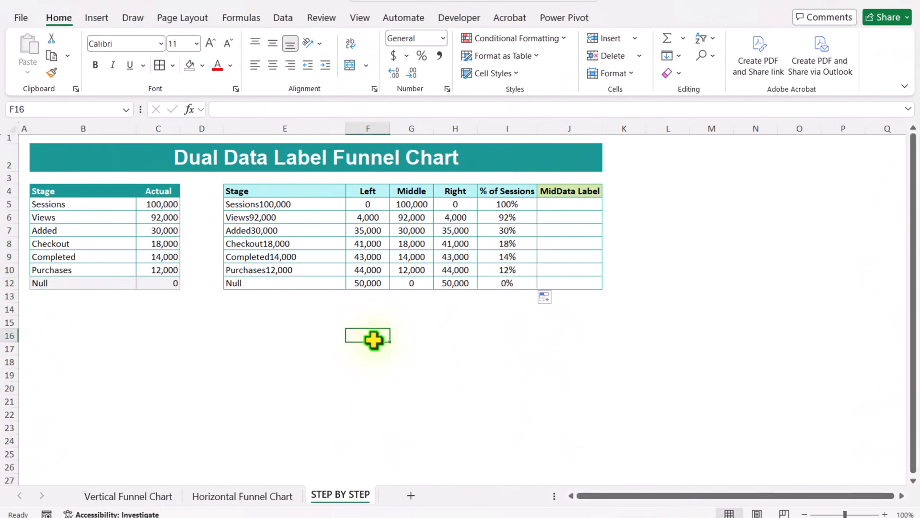
Step: Insert a 100% Stacked Area chart from the helper table's Stage, Left, Middle and Right columns (E4:H12)
{"action": "left_click_drag", "start_coordinate": [246, 191], "coordinate": [437, 284]}
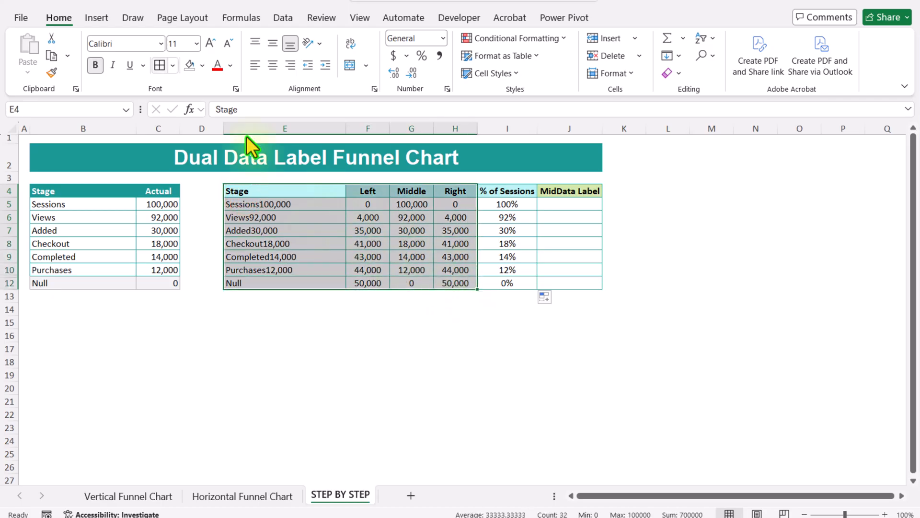
{"action": "left_click", "coordinate": [96, 19]}
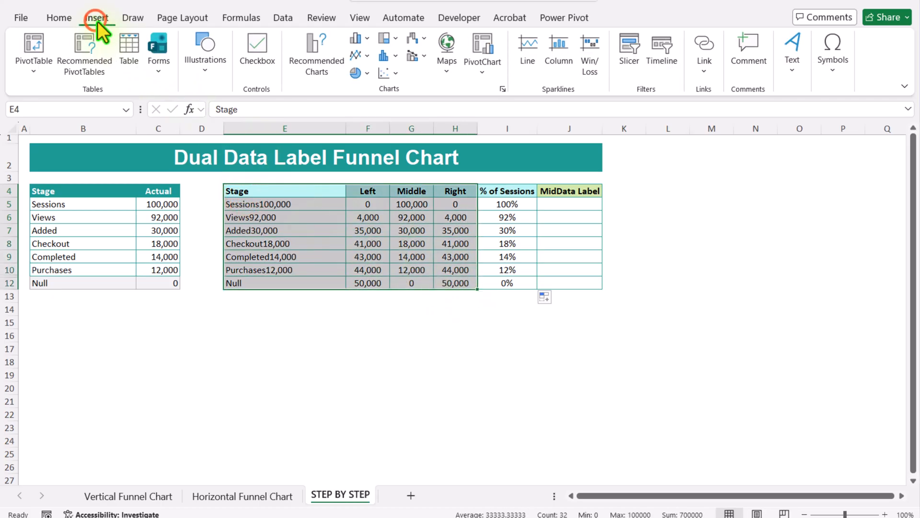
{"action": "left_click", "coordinate": [334, 69]}
{"action": "left_click", "coordinate": [343, 76]}
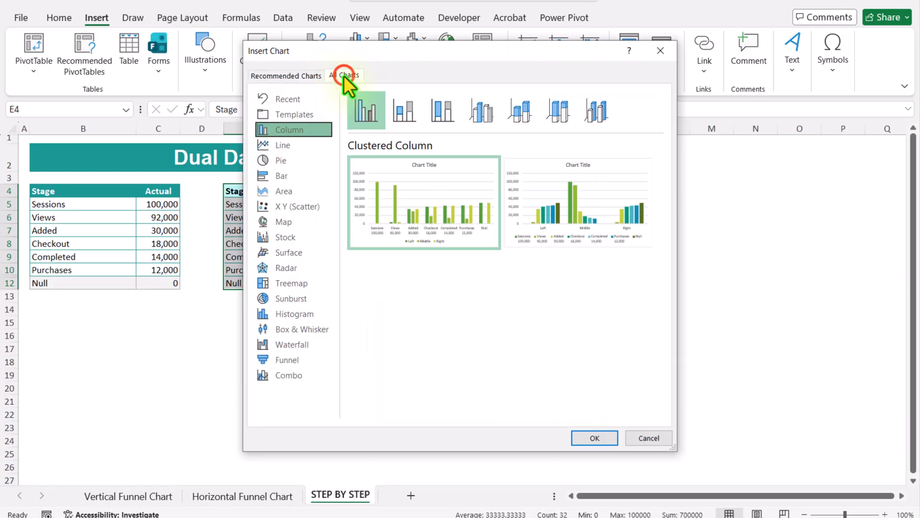
{"action": "left_click", "coordinate": [294, 191]}
{"action": "left_click", "coordinate": [440, 112]}
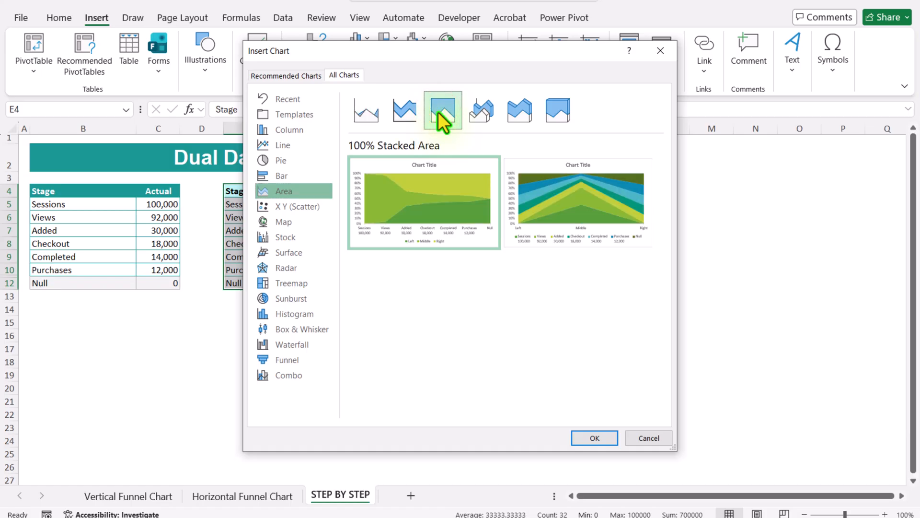
{"action": "left_click", "coordinate": [595, 438]}
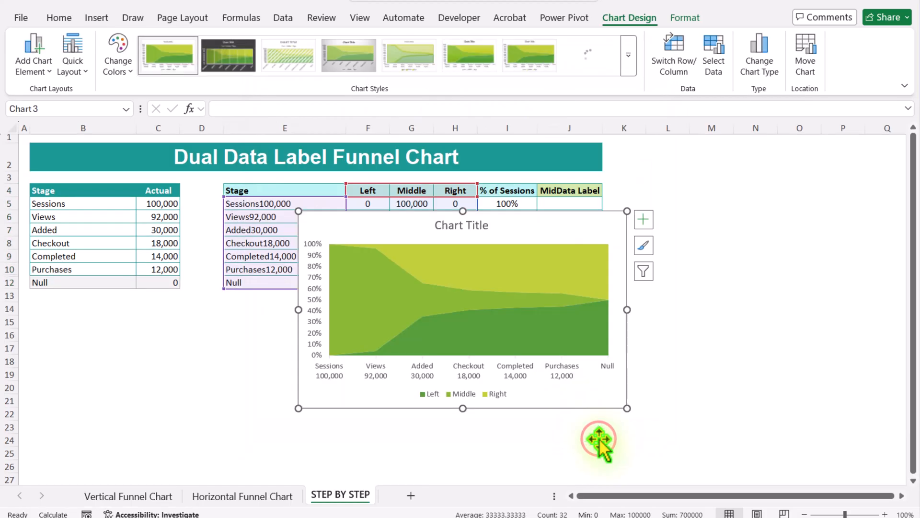
Step: Move the chart below the tables and enlarge it by extending its corner
{"action": "scroll", "coordinate": [599, 439], "scroll_direction": "down", "scroll_amount": 1}
{"action": "left_click_drag", "start_coordinate": [329, 169], "coordinate": [237, 268]}
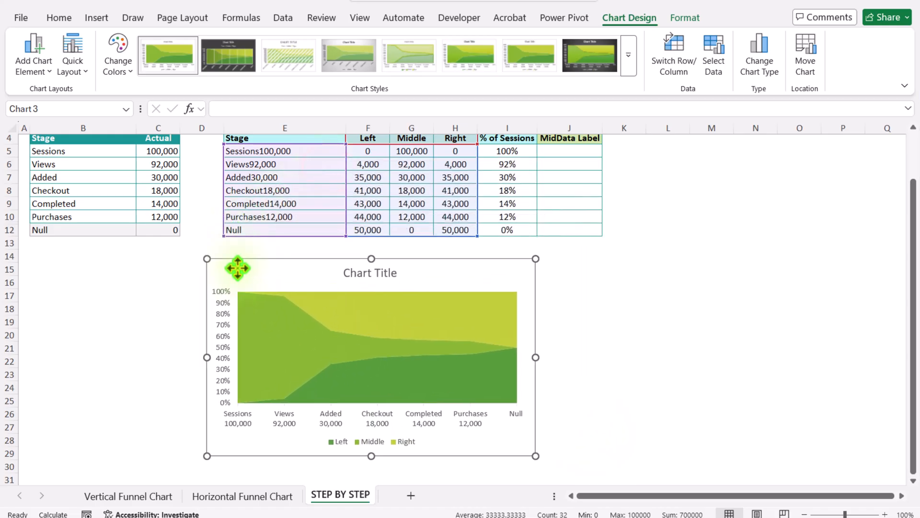
{"action": "scroll", "coordinate": [483, 349], "scroll_direction": "down", "scroll_amount": 3}
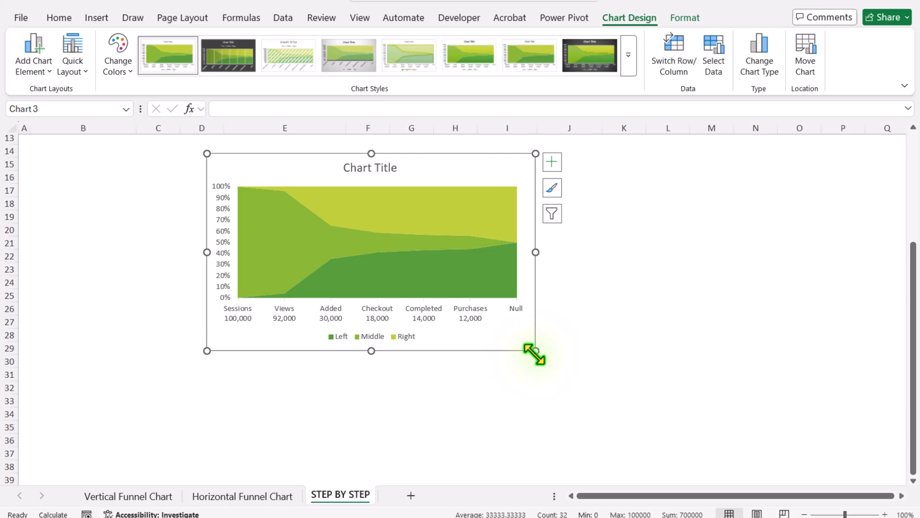
{"action": "left_click_drag", "start_coordinate": [535, 352], "coordinate": [679, 428]}
{"action": "scroll", "coordinate": [683, 434], "scroll_direction": "up", "scroll_amount": 2}
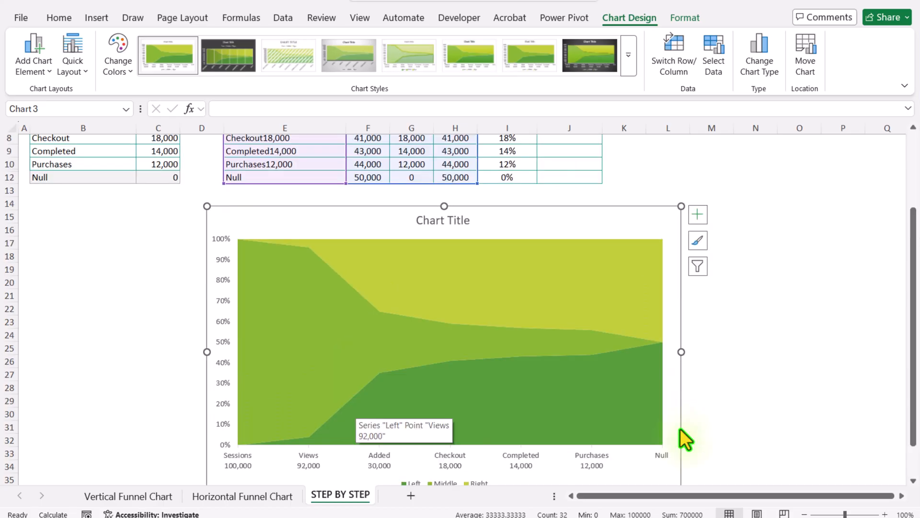
Step: Delete the chart title, the legend and the horizontal category axis from the chart
{"action": "left_click", "coordinate": [462, 221]}
{"action": "key", "text": "Delete"}
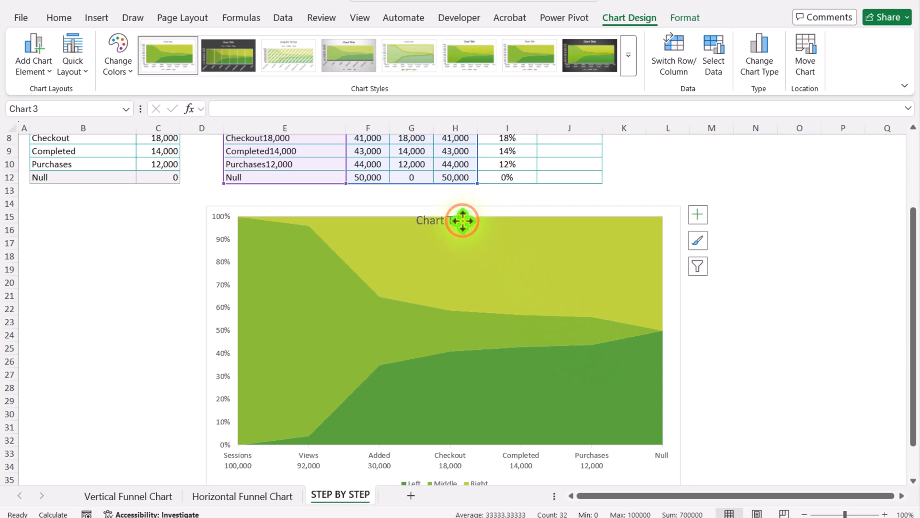
{"action": "scroll", "coordinate": [463, 225], "scroll_direction": "down", "scroll_amount": 2}
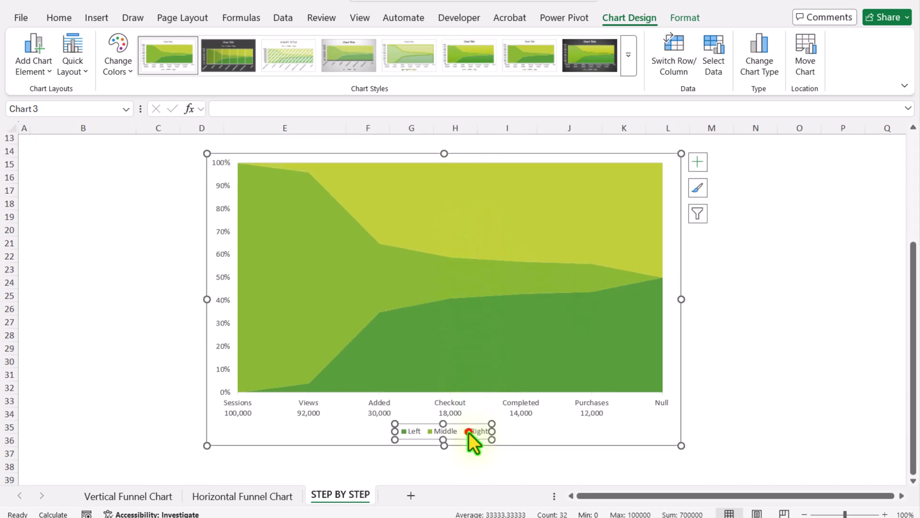
{"action": "key", "text": "Delete"}
{"action": "left_click", "coordinate": [453, 430]}
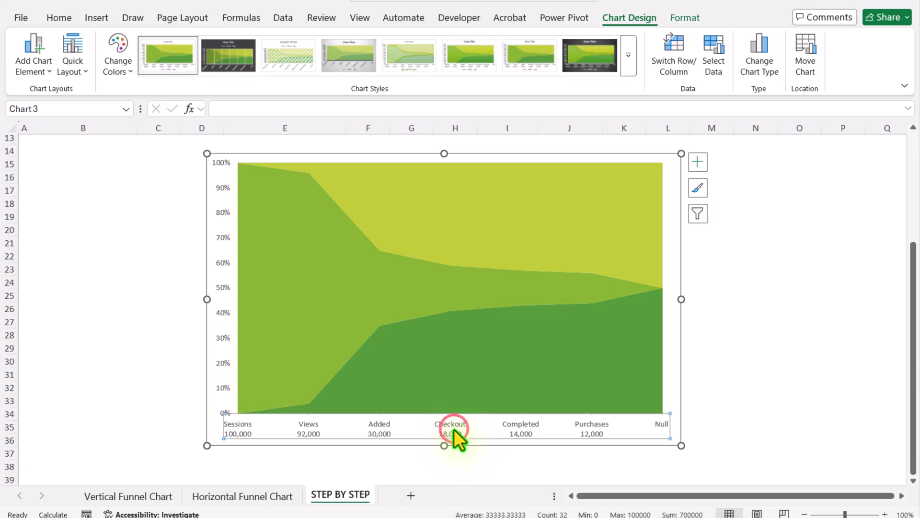
{"action": "key", "text": "Delete"}
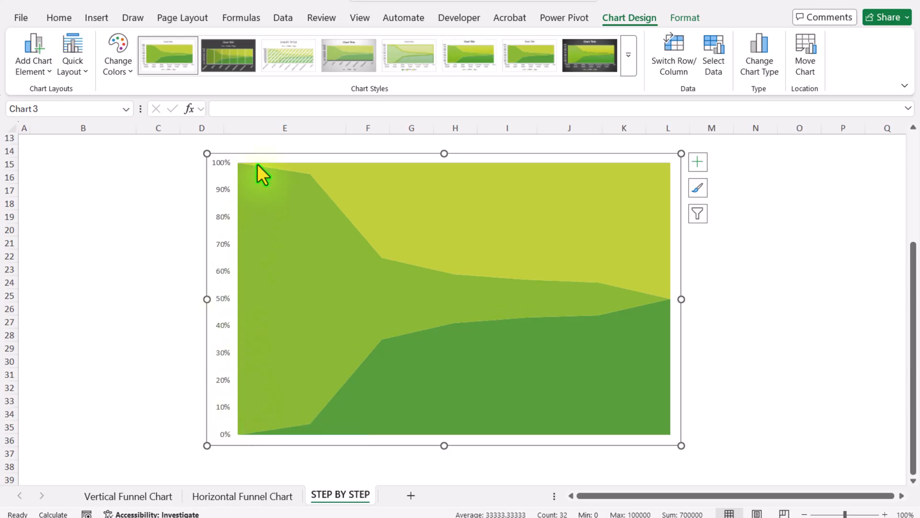
Step: Copy the chart and paste it into itself to duplicate the Left, Middle and Right series
{"action": "key", "text": "ctrl+c"}
{"action": "key", "text": "ctrl+v"}
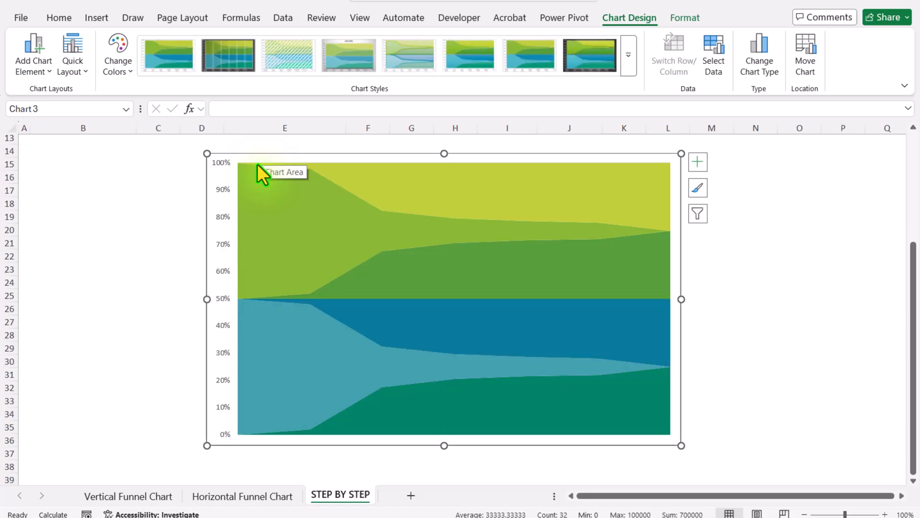
Step: Change the chart to a Combo with the first Left, Middle and Right series as 100% Stacked Line
{"action": "left_click", "coordinate": [757, 71]}
{"action": "left_click", "coordinate": [290, 374]}
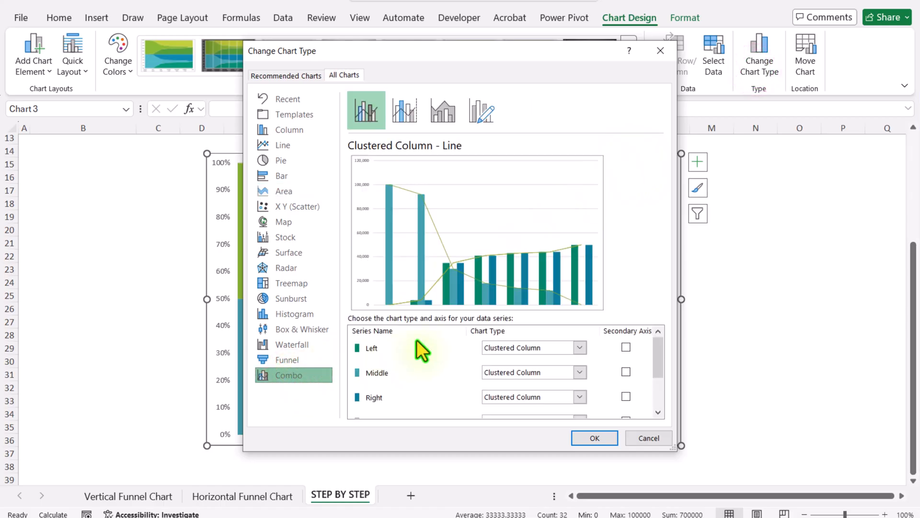
{"action": "scroll", "coordinate": [416, 339], "scroll_direction": "down", "scroll_amount": 3}
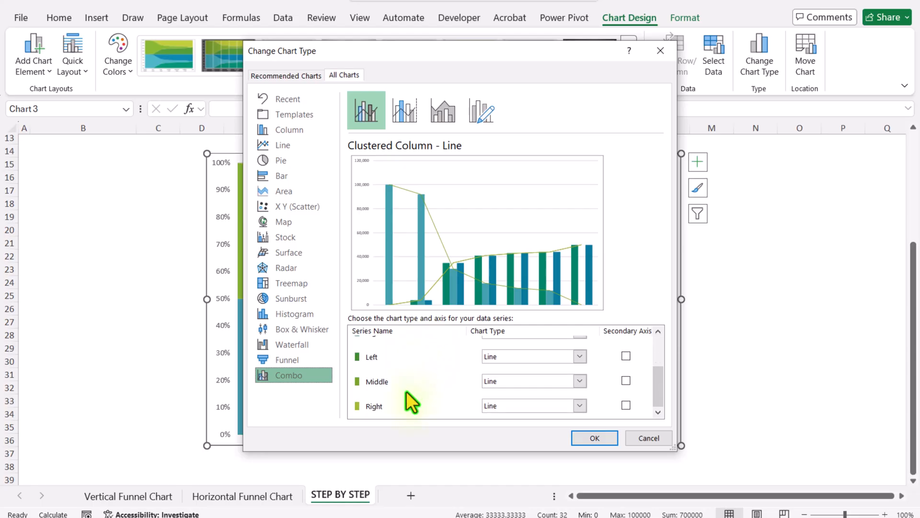
{"action": "scroll", "coordinate": [407, 390], "scroll_direction": "up", "scroll_amount": 3}
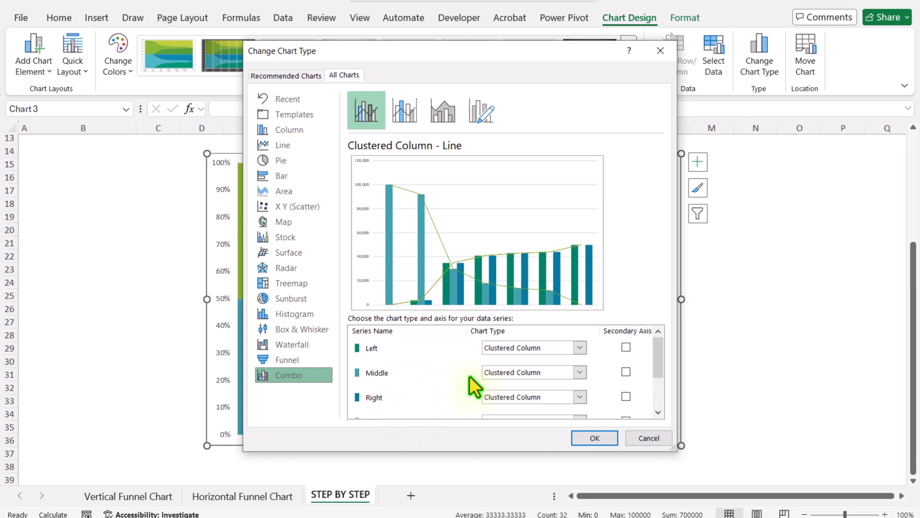
{"action": "left_click", "coordinate": [581, 347]}
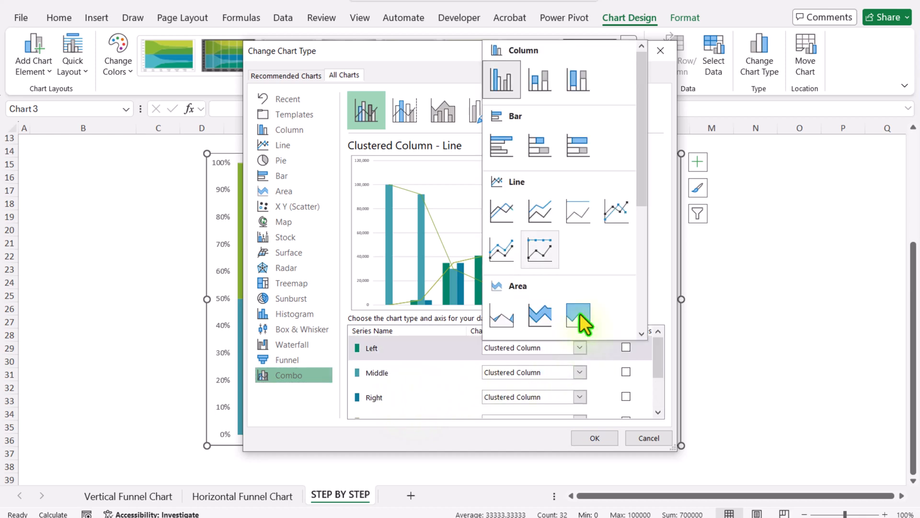
{"action": "left_click", "coordinate": [572, 219]}
{"action": "left_click", "coordinate": [582, 372]}
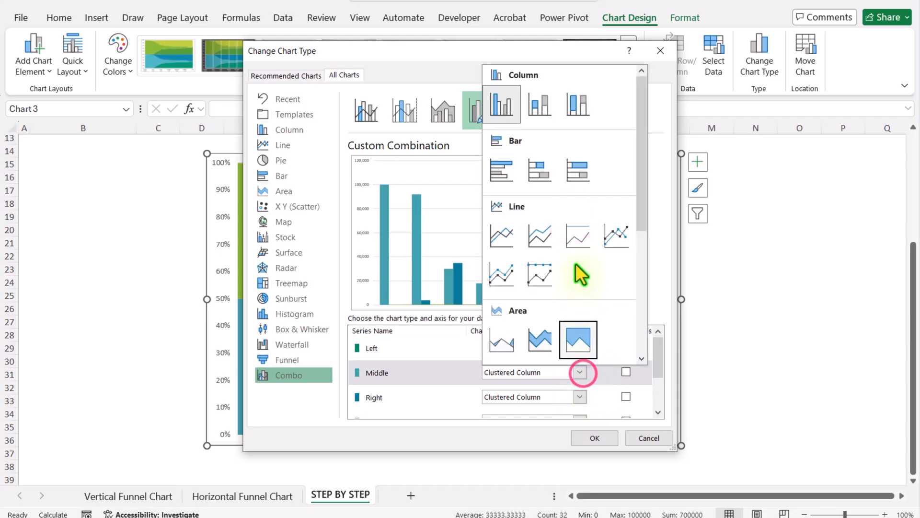
{"action": "left_click", "coordinate": [574, 239]}
{"action": "left_click", "coordinate": [580, 395]}
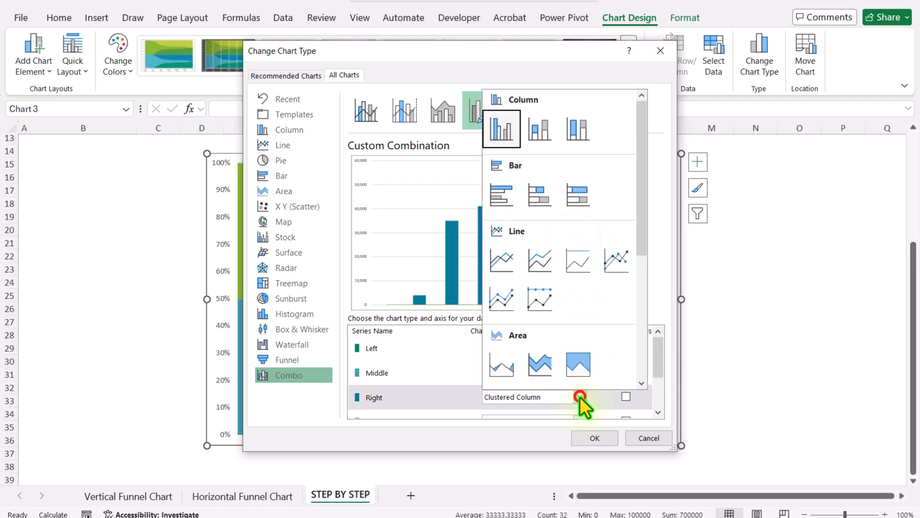
{"action": "left_click", "coordinate": [575, 268]}
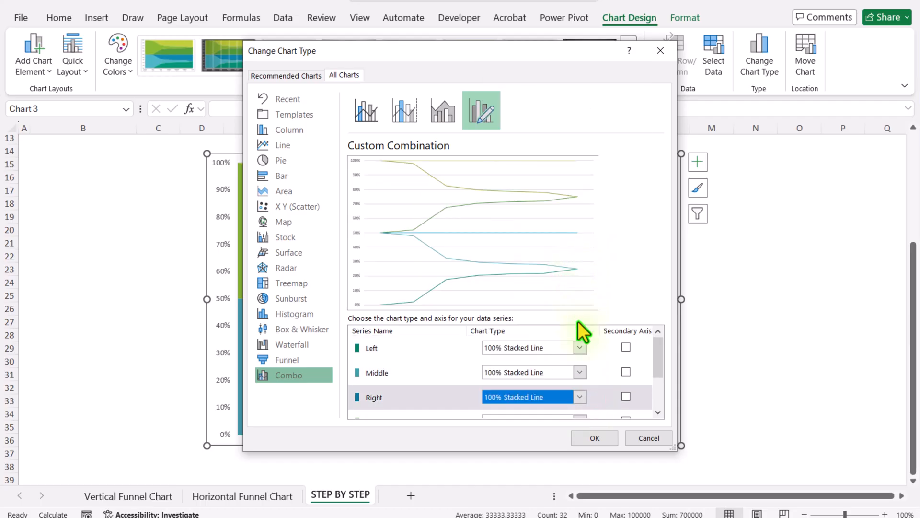
Step: Set the duplicate Left, Middle and Right series to 100% Stacked Area and apply the combo chart
{"action": "scroll", "coordinate": [578, 354], "scroll_direction": "down", "scroll_amount": 1}
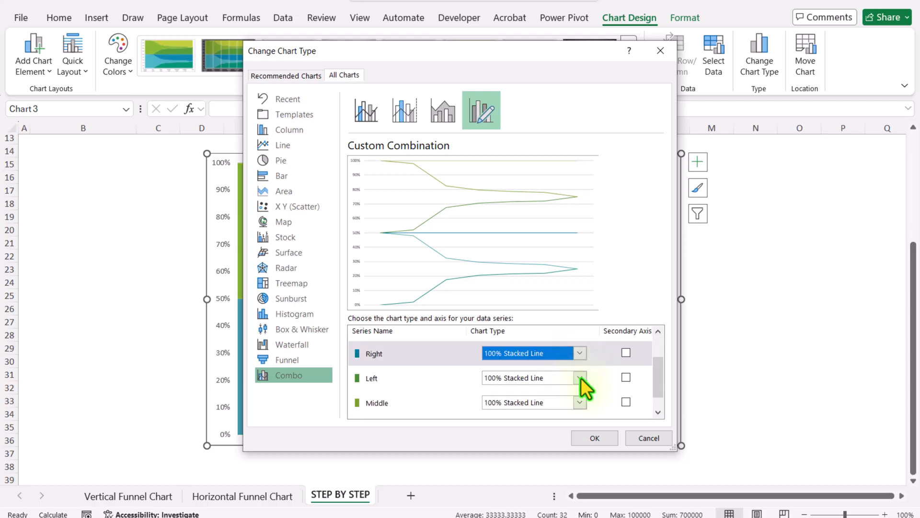
{"action": "left_click", "coordinate": [581, 378]}
{"action": "left_click", "coordinate": [574, 345]}
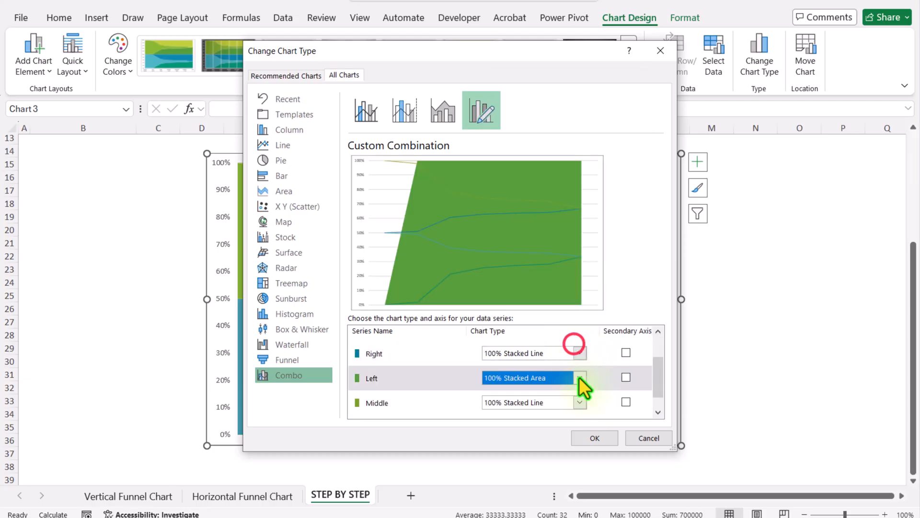
{"action": "left_click", "coordinate": [580, 403]}
{"action": "left_click", "coordinate": [581, 374]}
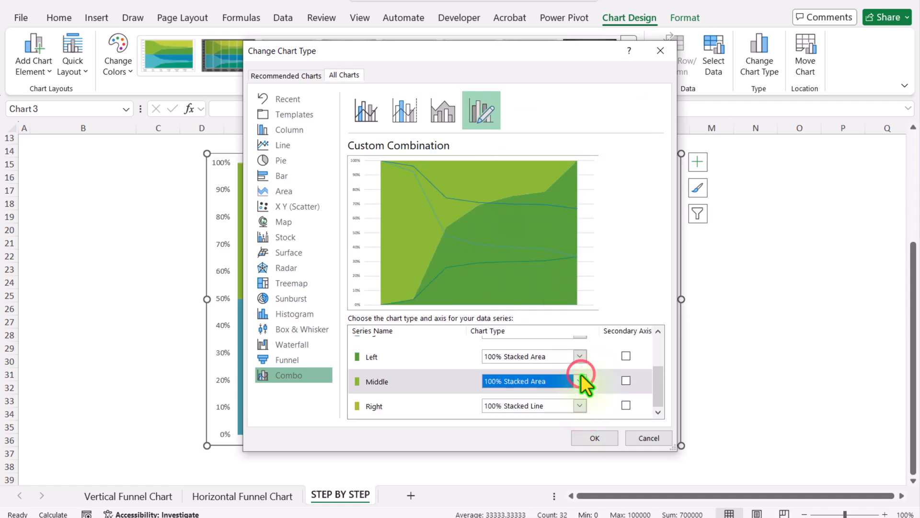
{"action": "left_click", "coordinate": [581, 406]}
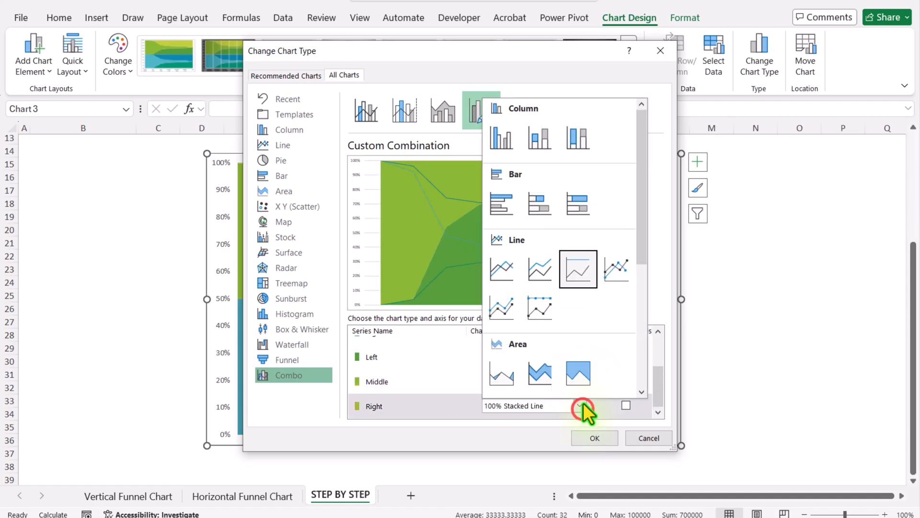
{"action": "left_click", "coordinate": [585, 377]}
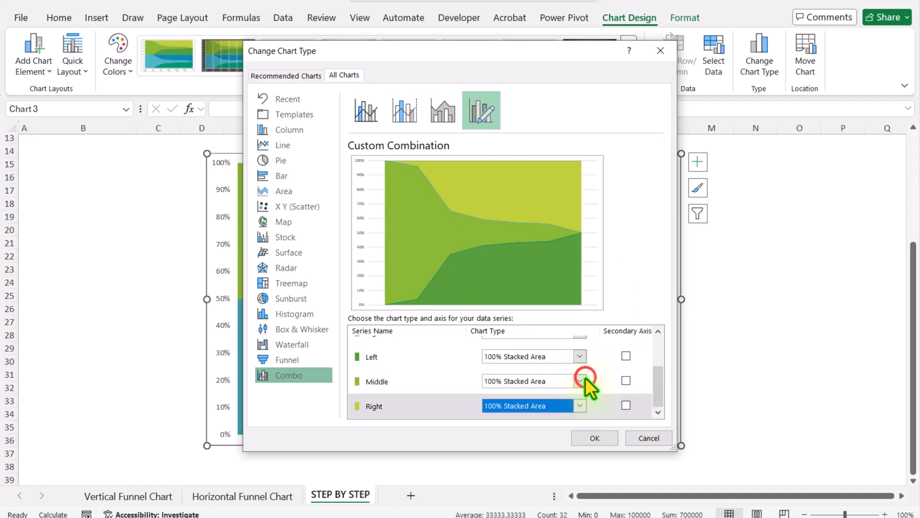
{"action": "left_click", "coordinate": [594, 437]}
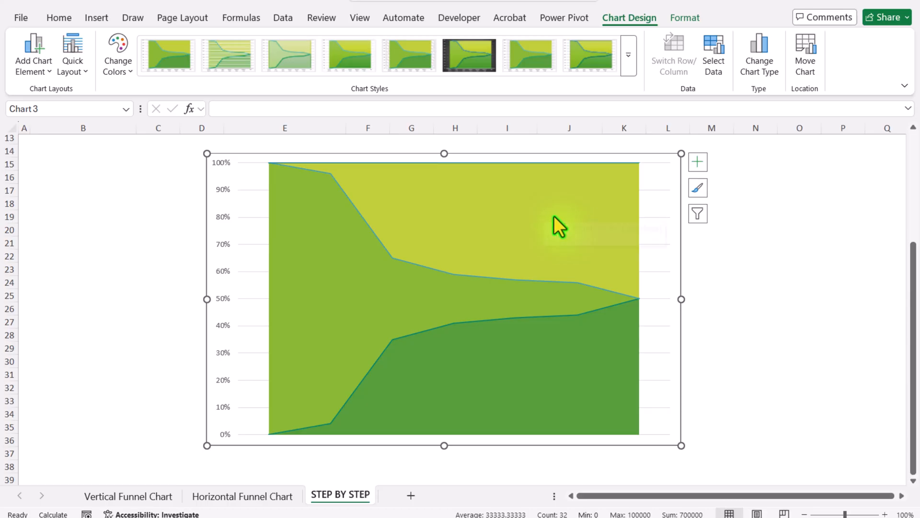
Step: Set the Right area series' shape fill to No Fill
{"action": "left_click", "coordinate": [502, 195]}
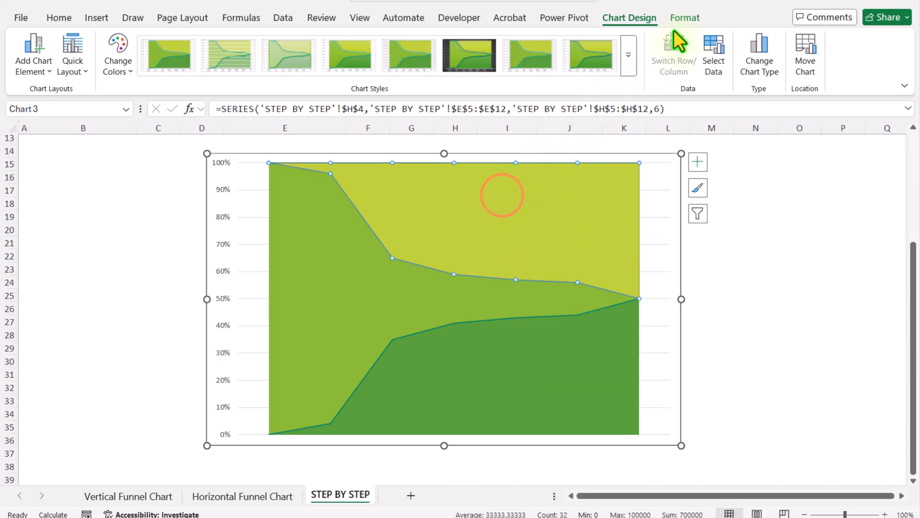
{"action": "left_click", "coordinate": [685, 18]}
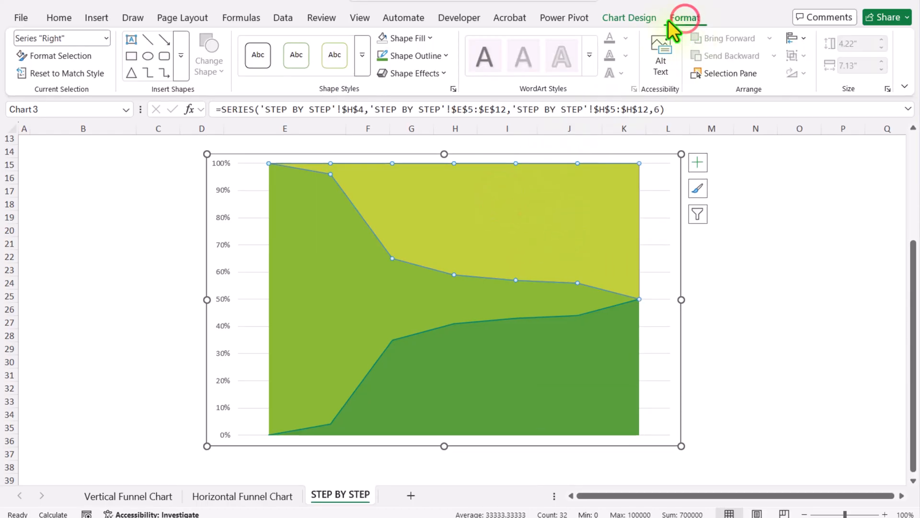
{"action": "left_click", "coordinate": [422, 37]}
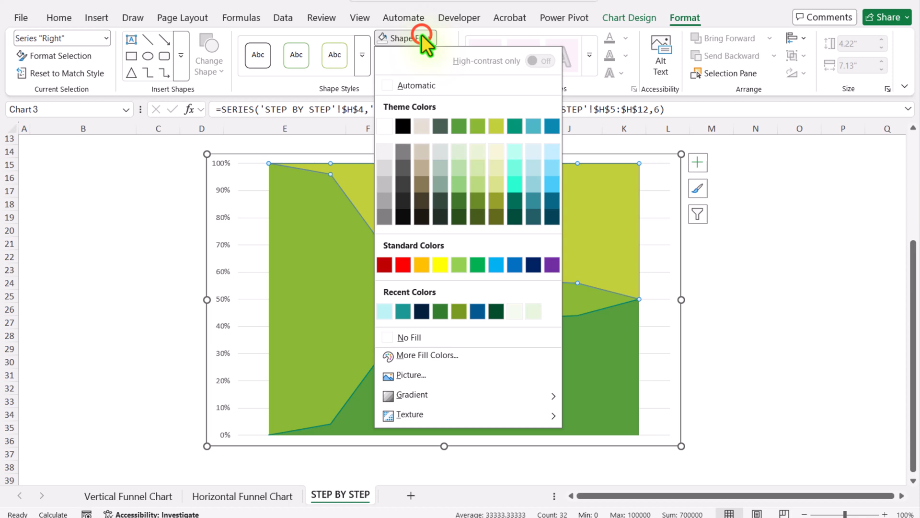
{"action": "left_click", "coordinate": [389, 338]}
Step: Set the Left area series' shape fill to No Fill, leaving only the middle funnel shape filled
{"action": "left_click", "coordinate": [485, 385]}
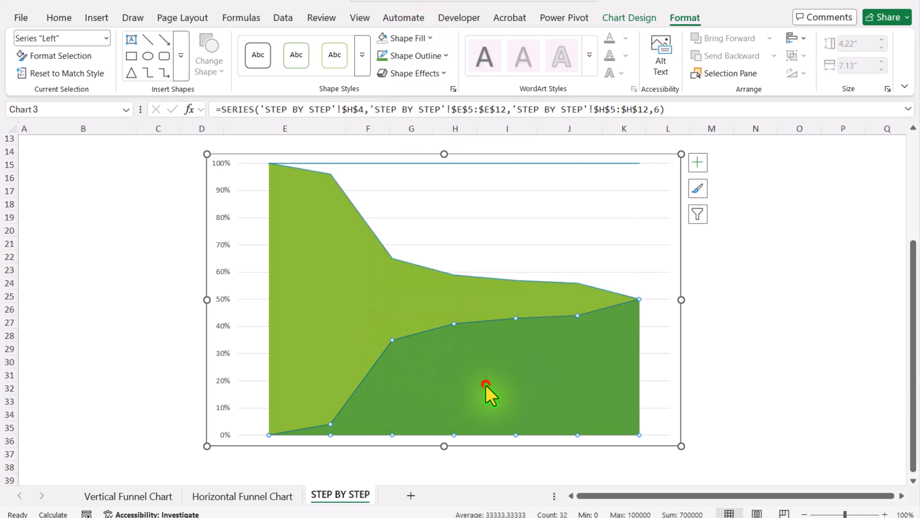
{"action": "left_click", "coordinate": [432, 39]}
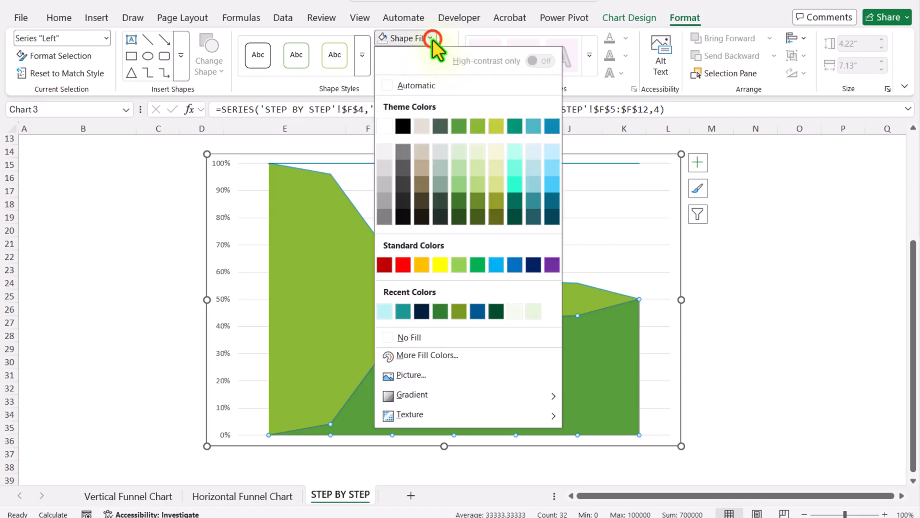
{"action": "left_click", "coordinate": [390, 335]}
{"action": "left_click", "coordinate": [386, 338]}
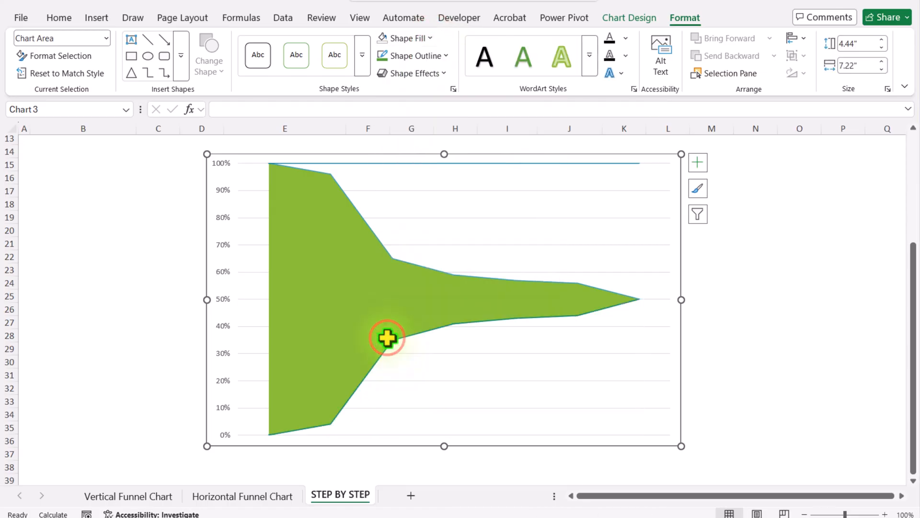
Step: Turn off the chart's gridlines through the chart elements options
{"action": "left_click", "coordinate": [695, 163]}
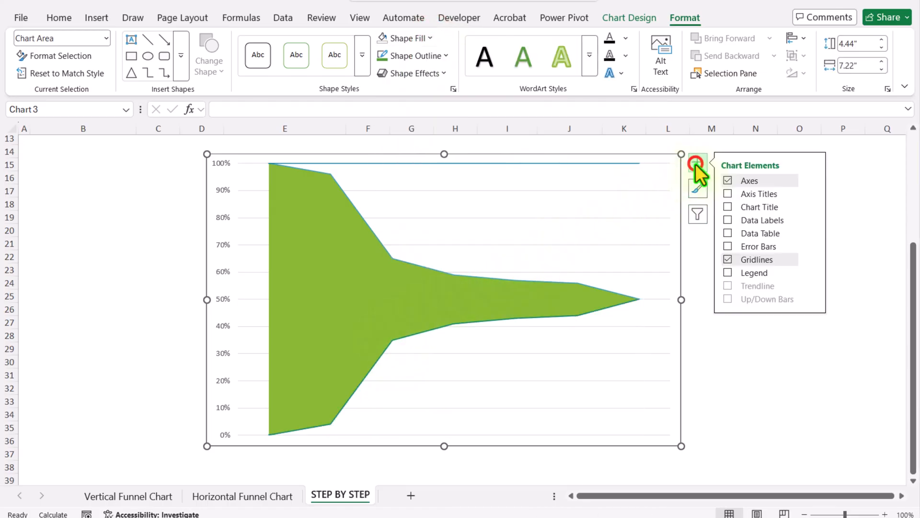
{"action": "left_click", "coordinate": [728, 259]}
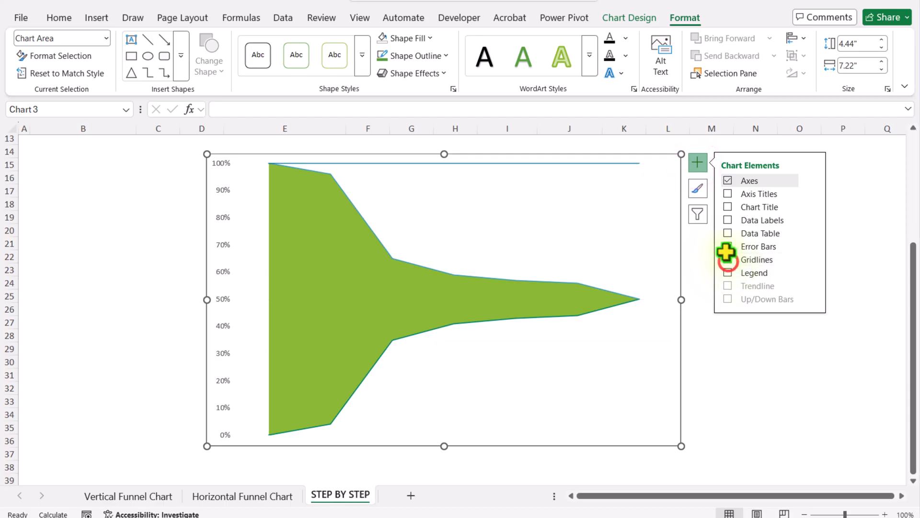
{"action": "left_click", "coordinate": [698, 163]}
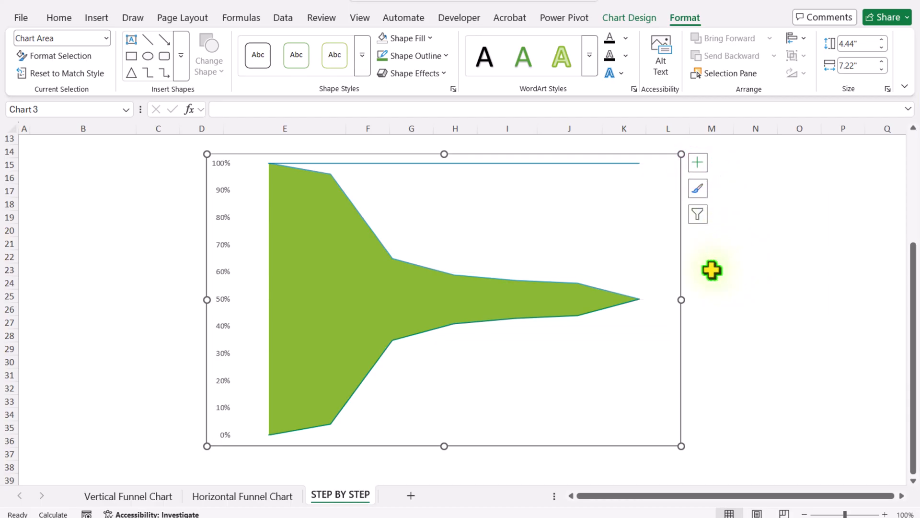
Step: Remove the outline from the Right area series
{"action": "left_click", "coordinate": [602, 163]}
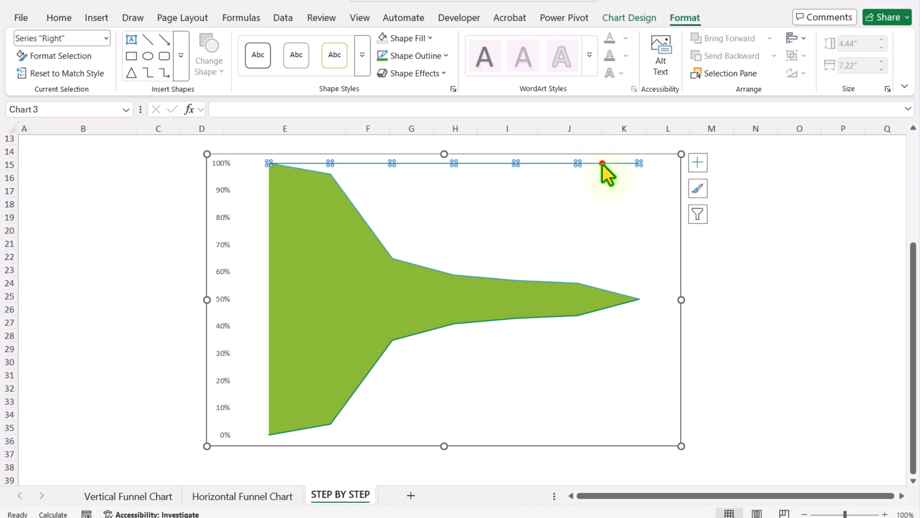
{"action": "left_click", "coordinate": [422, 56]}
{"action": "left_click", "coordinate": [387, 358]}
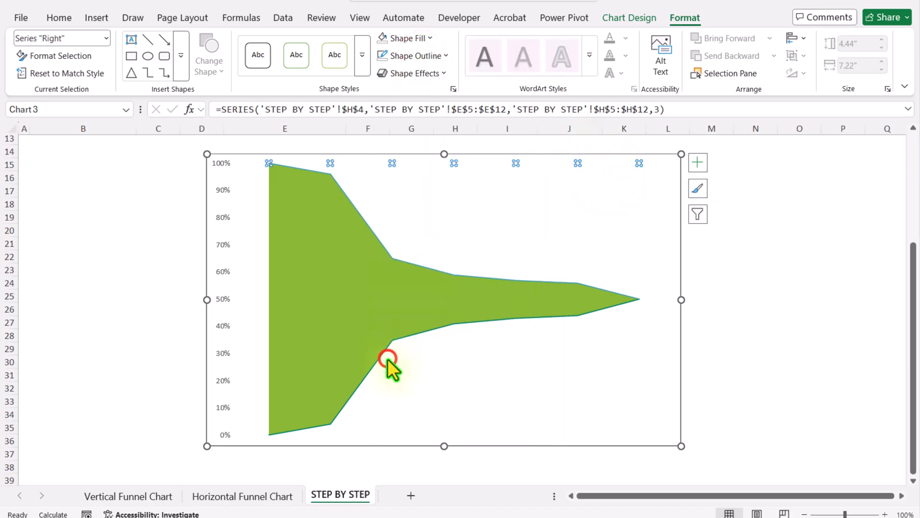
{"action": "key", "text": "Escape"}
{"action": "key", "text": "Escape"}
Step: Fill the Middle funnel series with a teal colour
{"action": "left_click", "coordinate": [323, 281]}
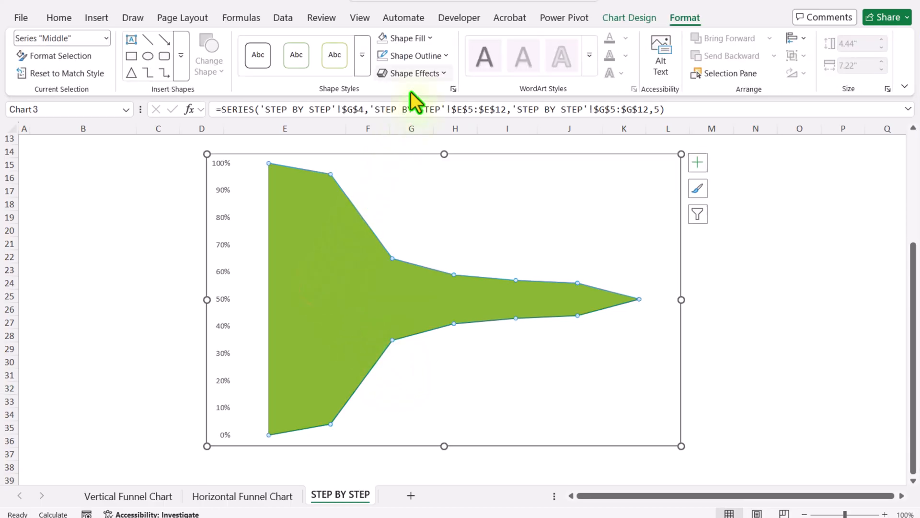
{"action": "left_click", "coordinate": [421, 38]}
{"action": "left_click", "coordinate": [403, 311]}
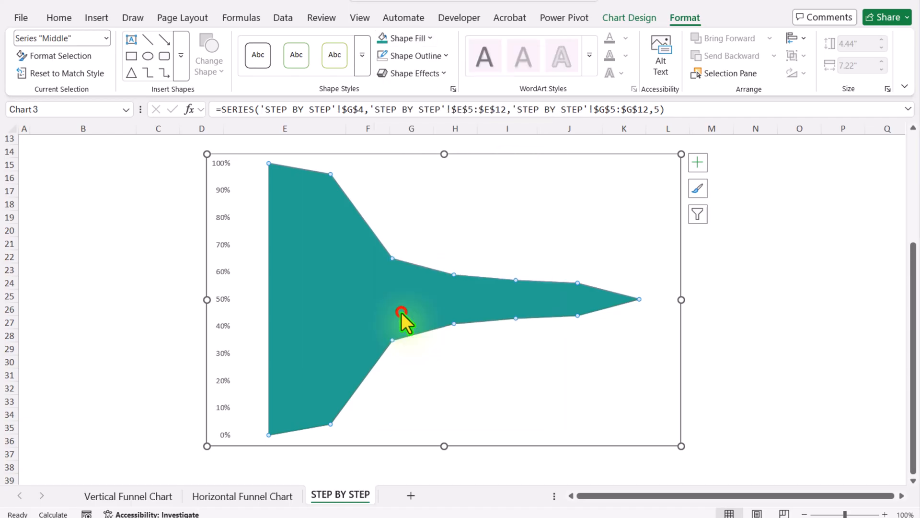
{"action": "left_click", "coordinate": [726, 265]}
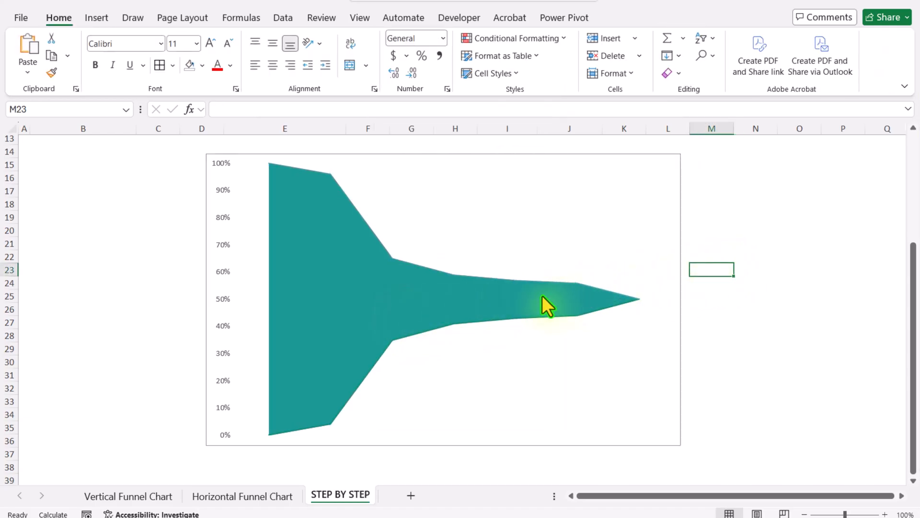
Step: Add error bars to the Middle series and open their full formatting options
{"action": "mouse_move", "coordinate": [542, 297]}
{"action": "left_click", "coordinate": [513, 157]}
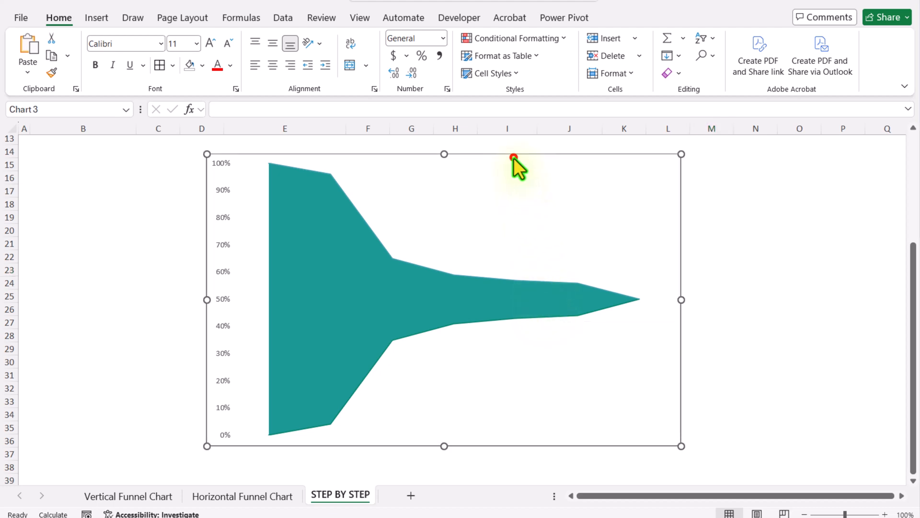
{"action": "left_click", "coordinate": [370, 233]}
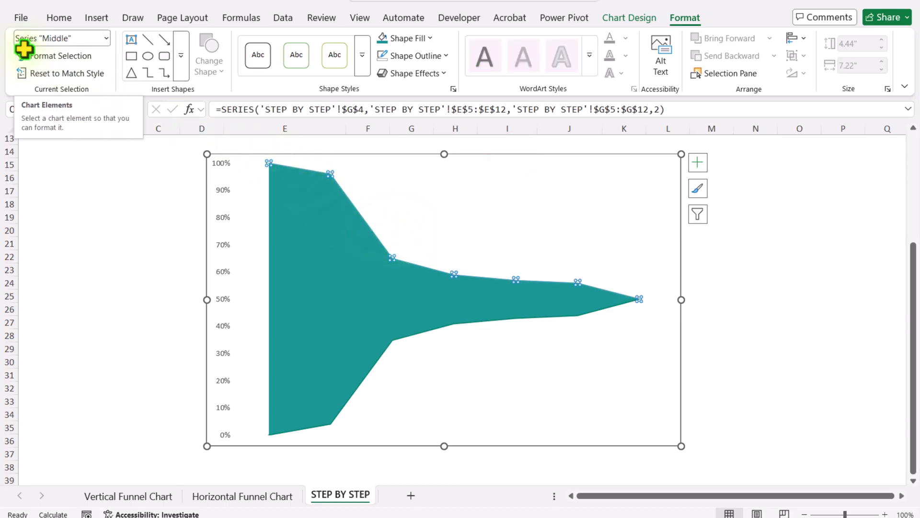
{"action": "left_click", "coordinate": [698, 164]}
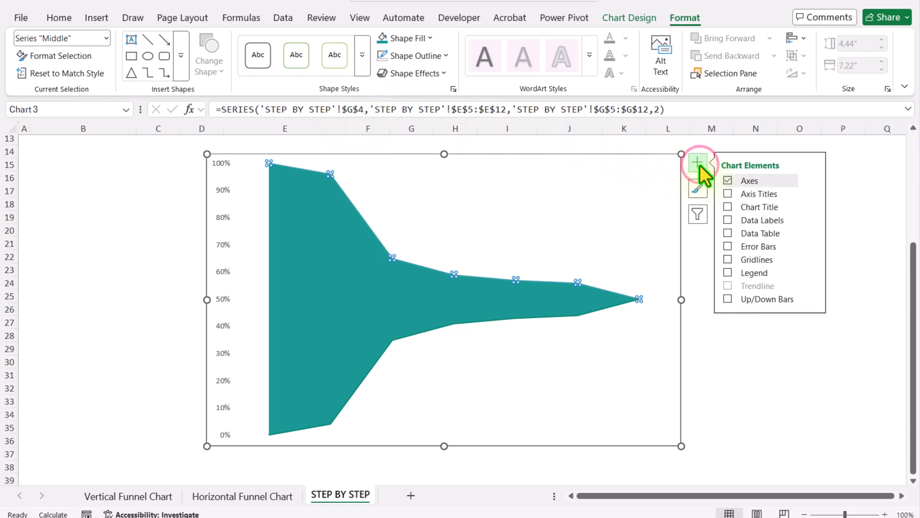
{"action": "left_click", "coordinate": [728, 245]}
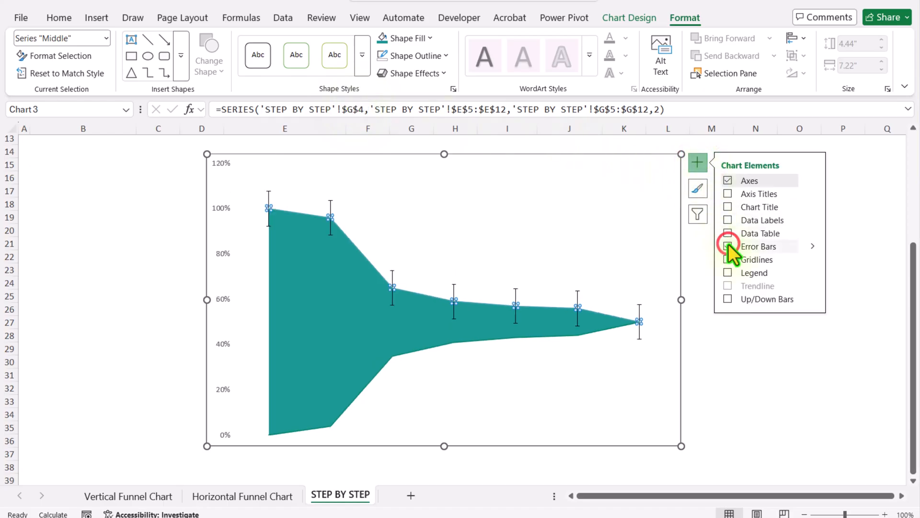
{"action": "left_click", "coordinate": [810, 245]}
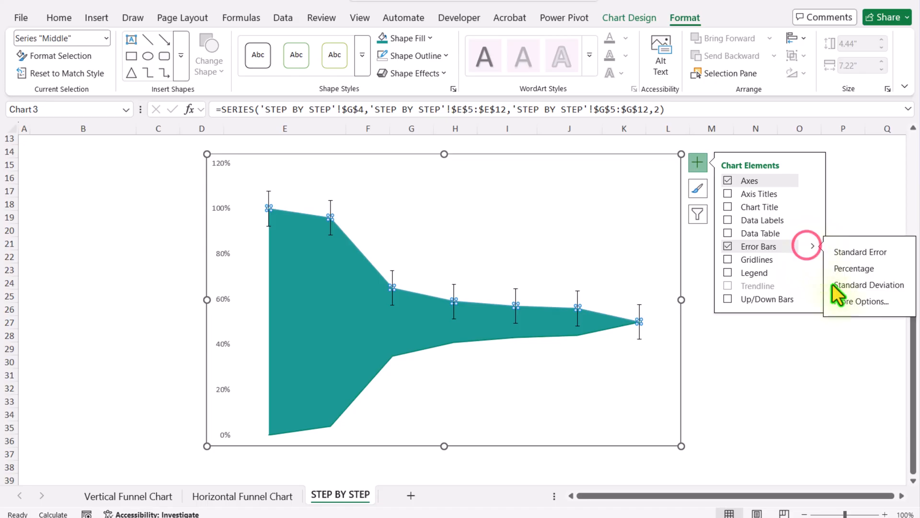
{"action": "left_click", "coordinate": [844, 302]}
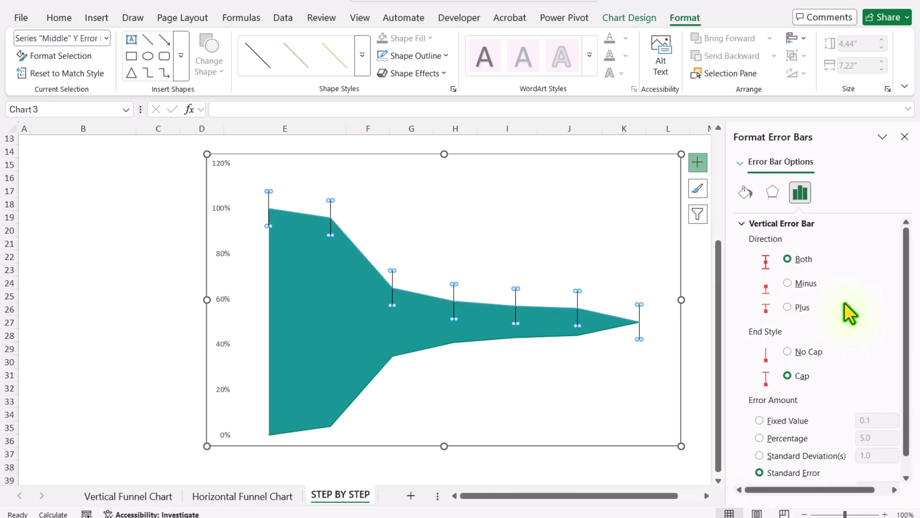
Step: Set the Middle error bars to Minus direction, No Cap, and a 100 percentage error amount
{"action": "left_click", "coordinate": [810, 286]}
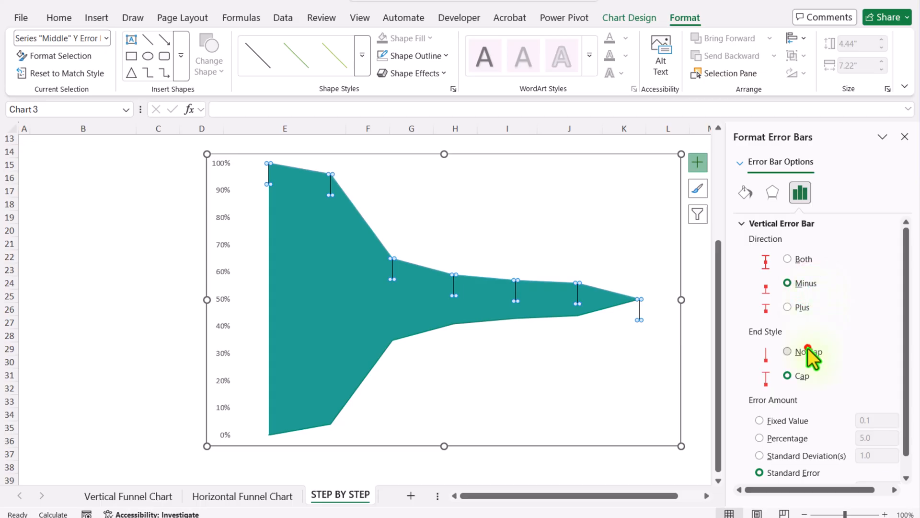
{"action": "scroll", "coordinate": [807, 349], "scroll_direction": "down", "scroll_amount": 1}
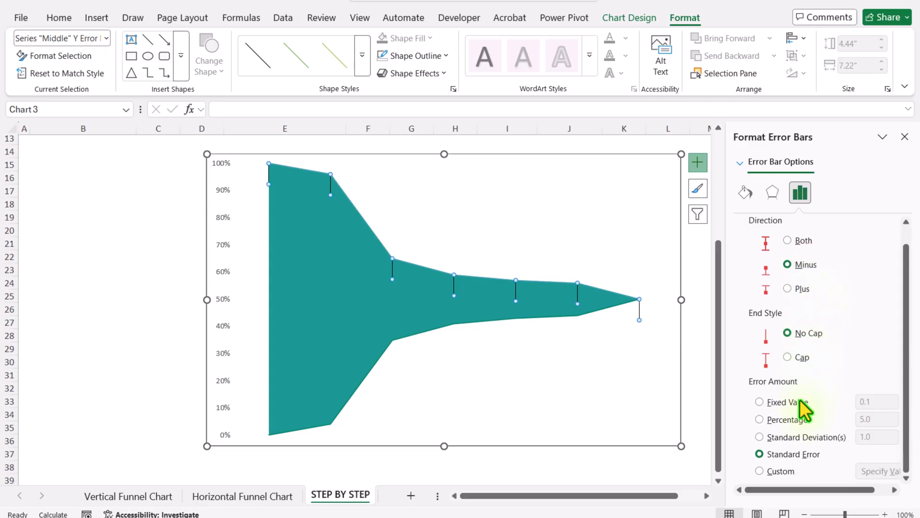
{"action": "left_click", "coordinate": [797, 419]}
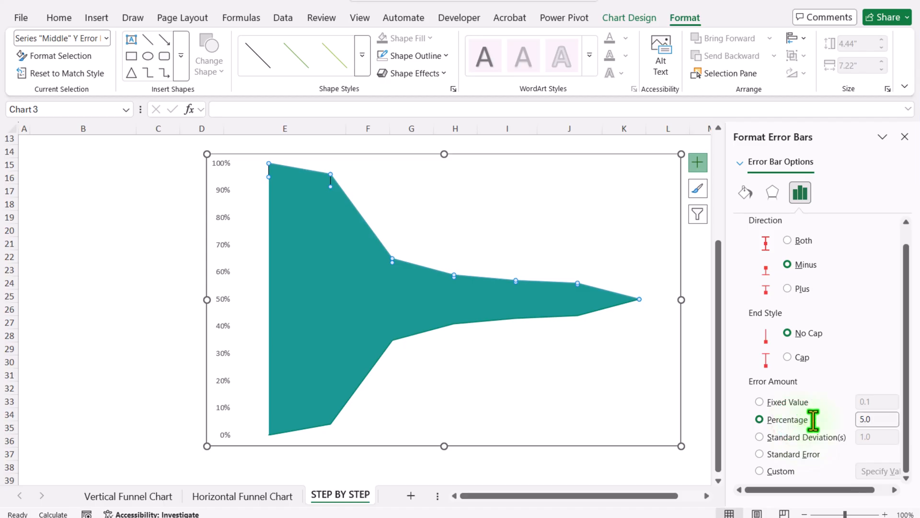
{"action": "double_click", "coordinate": [878, 419]}
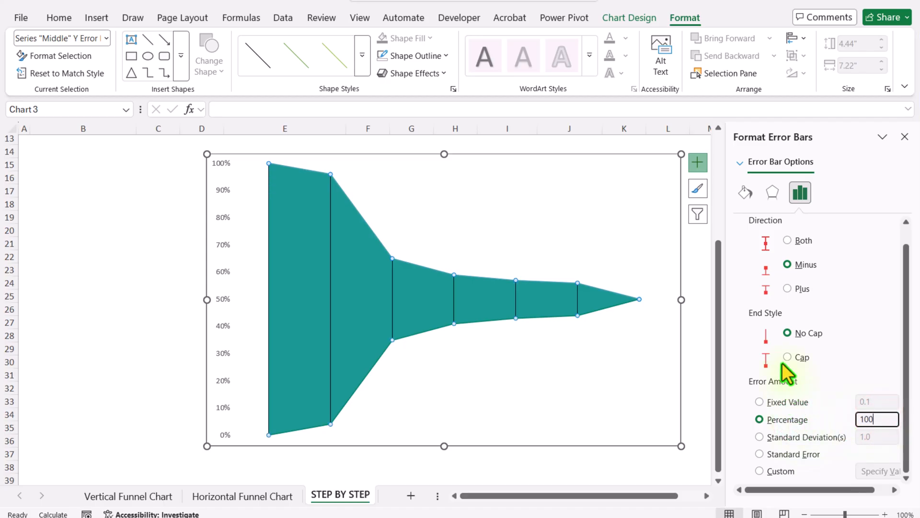
Step: Format the error bar lines as solid white lines with a 3 pt width
{"action": "left_click", "coordinate": [746, 194]}
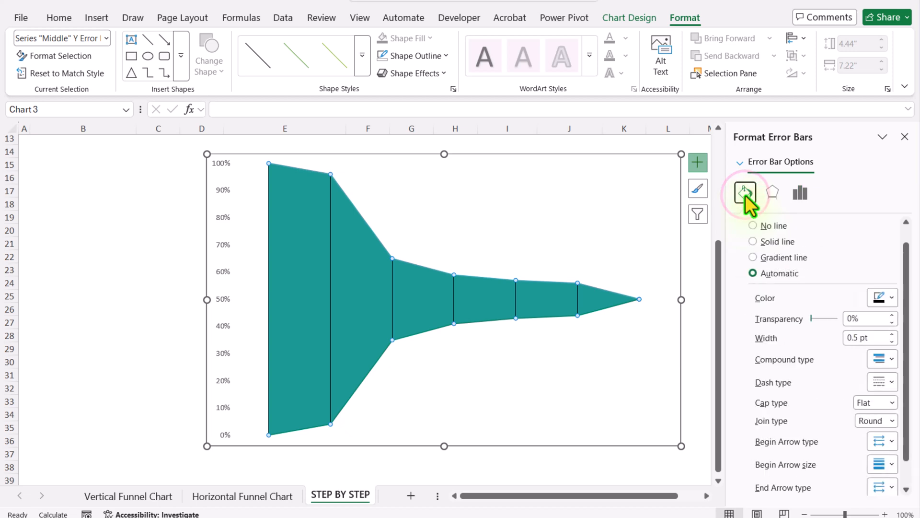
{"action": "left_click_drag", "start_coordinate": [870, 338], "coordinate": [830, 340]}
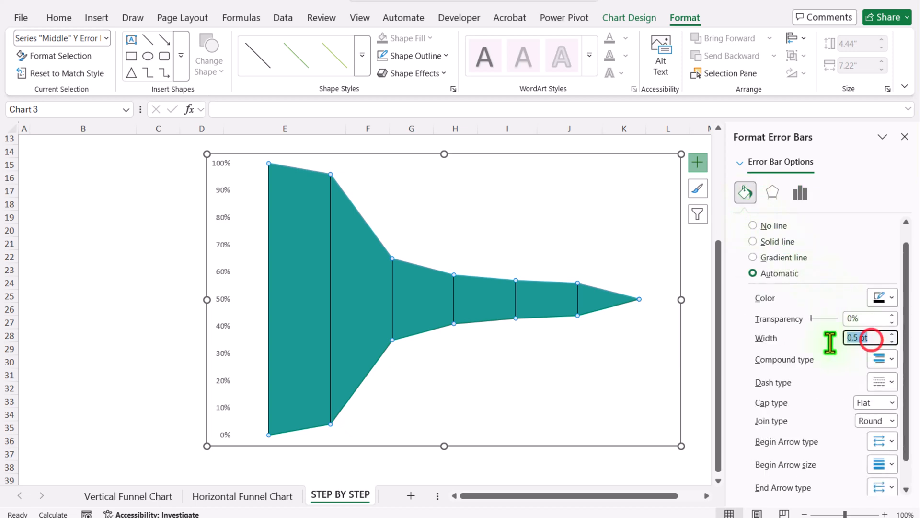
{"action": "type", "text": "5"}
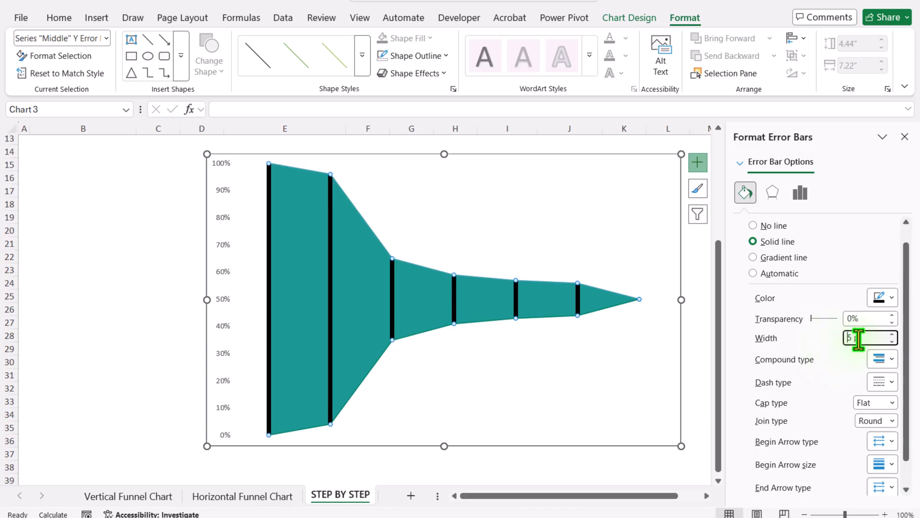
{"action": "left_click_drag", "start_coordinate": [870, 338], "coordinate": [818, 340]}
{"action": "type", "text": "3"}
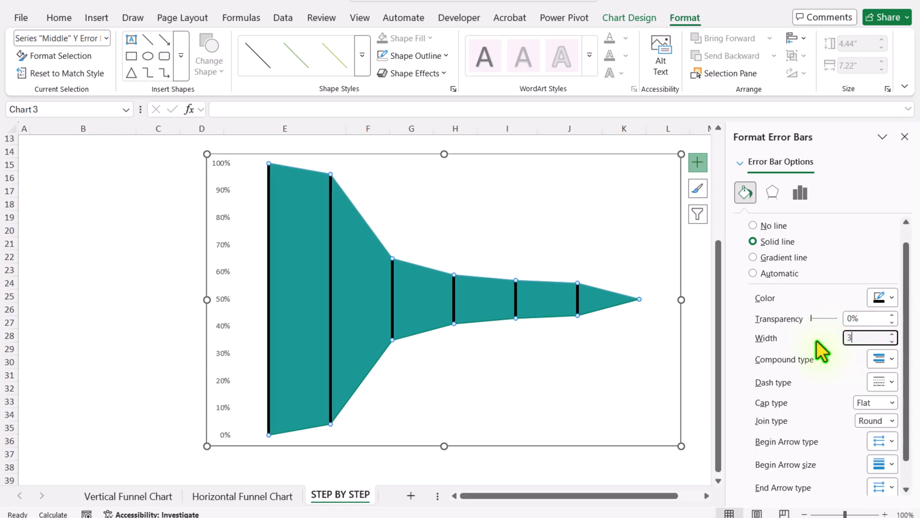
{"action": "left_click", "coordinate": [891, 298]}
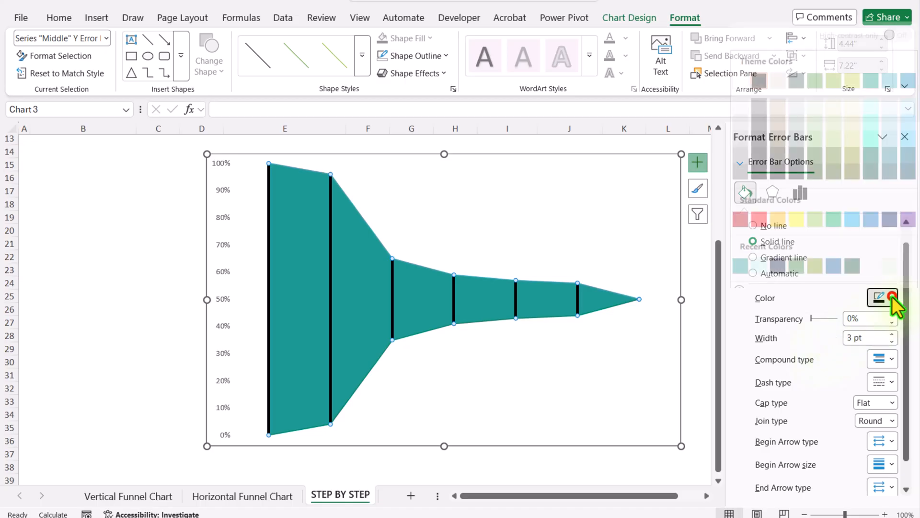
{"action": "left_click", "coordinate": [738, 72]}
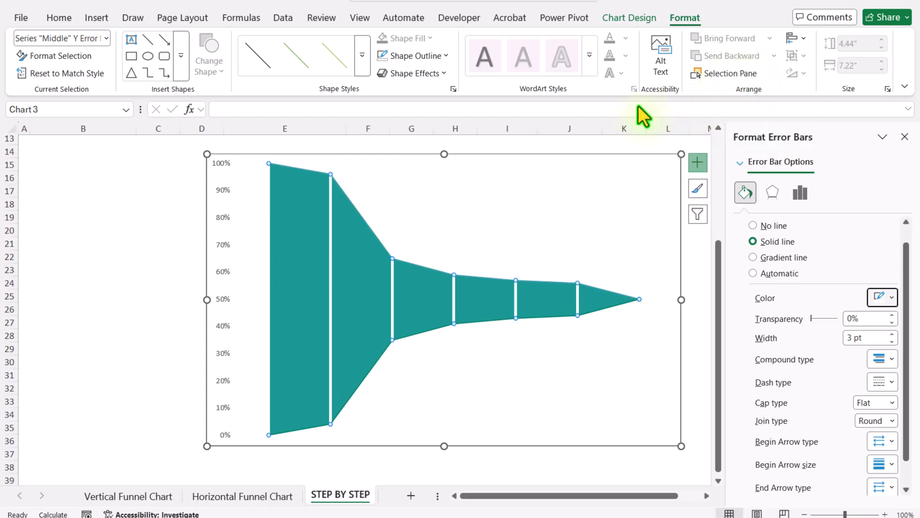
{"action": "left_click", "coordinate": [151, 259]}
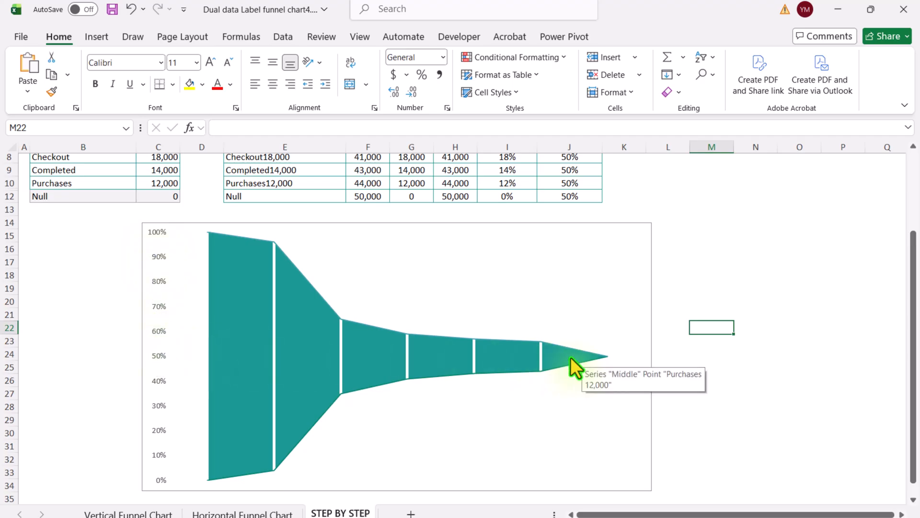
Step: Add a chart series named from MidData Label (J4) with values from J5:J12
{"action": "left_click", "coordinate": [621, 224]}
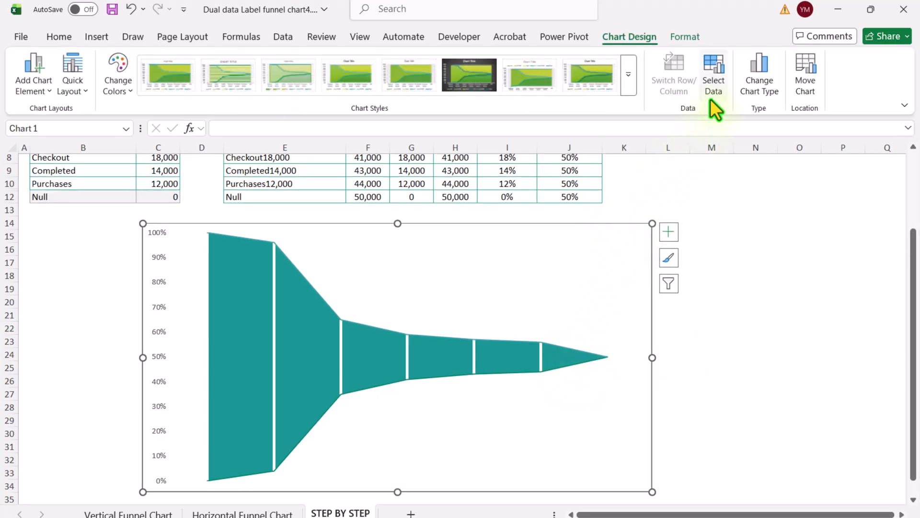
{"action": "left_click", "coordinate": [719, 85]}
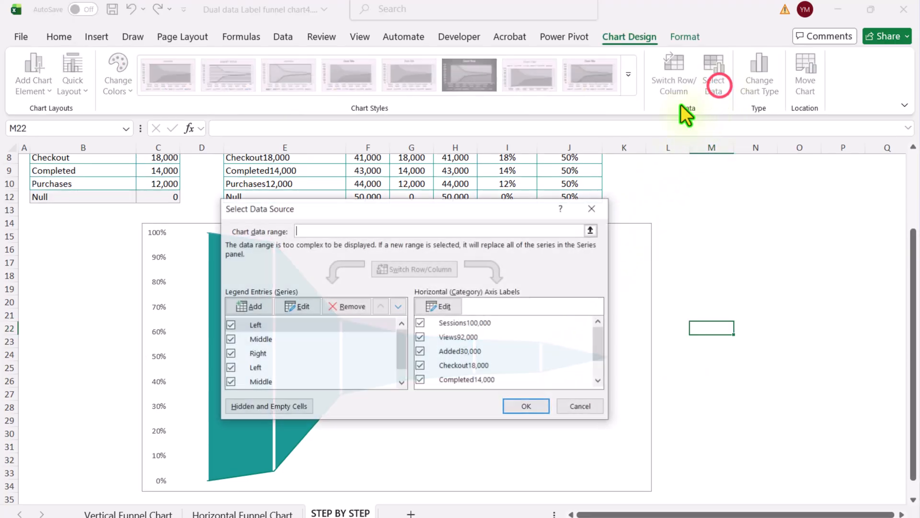
{"action": "left_click", "coordinate": [254, 307]}
{"action": "scroll", "coordinate": [253, 306], "scroll_direction": "up", "scroll_amount": 3}
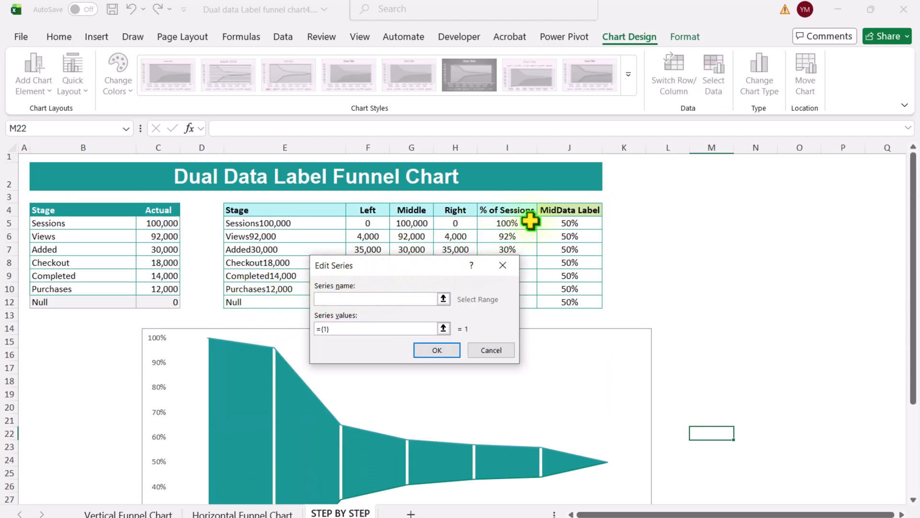
{"action": "left_click", "coordinate": [559, 210]}
{"action": "left_click", "coordinate": [355, 330]}
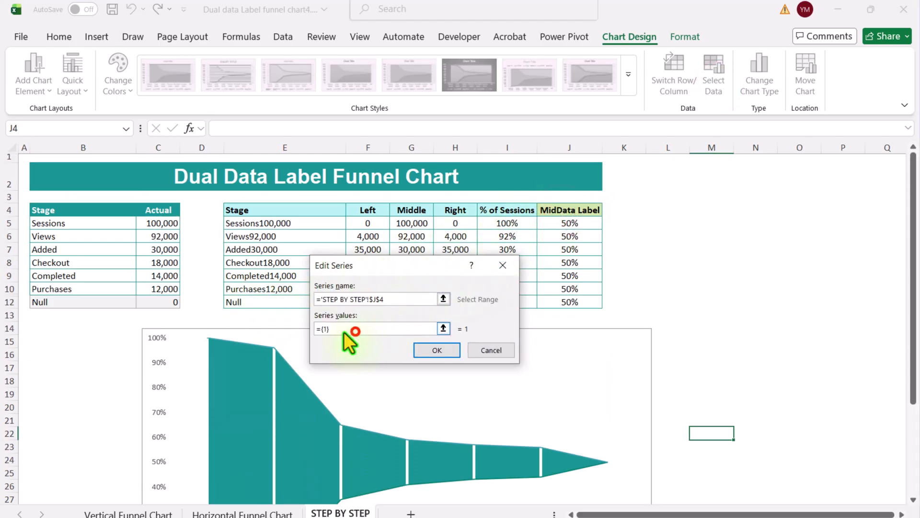
{"action": "left_click_drag", "start_coordinate": [344, 331], "coordinate": [302, 329]}
{"action": "key", "text": "BackSpace"}
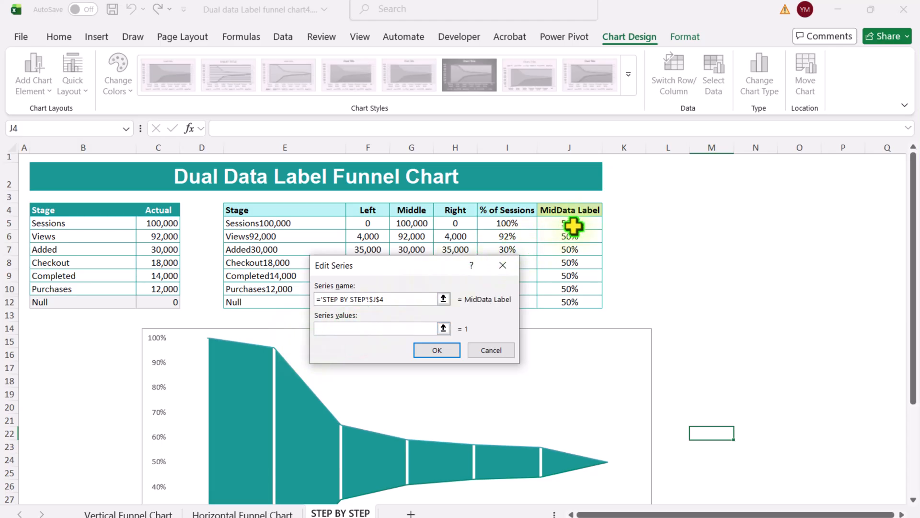
{"action": "left_click_drag", "start_coordinate": [573, 225], "coordinate": [582, 302]}
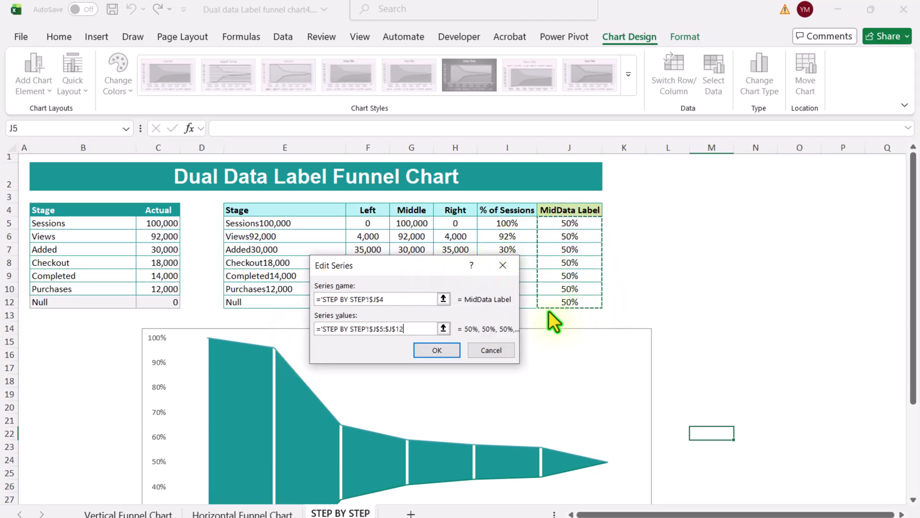
{"action": "left_click", "coordinate": [435, 350]}
{"action": "left_click", "coordinate": [516, 398]}
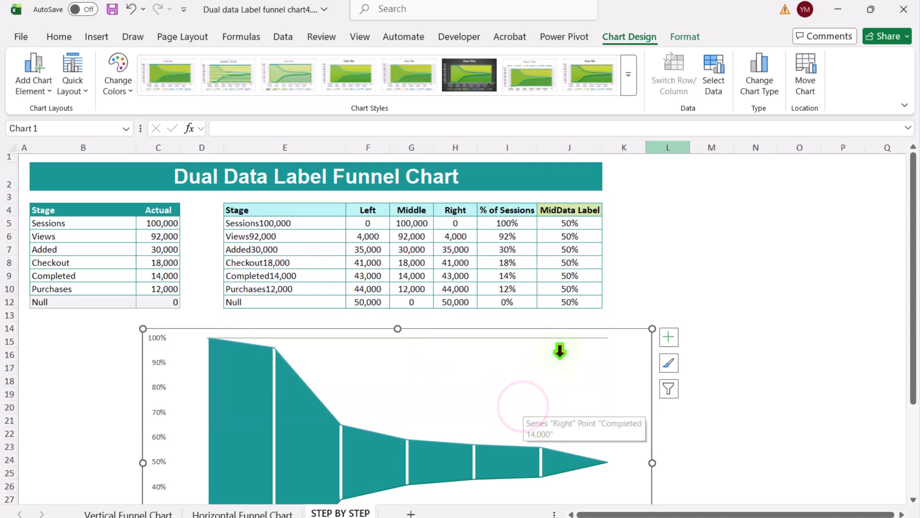
Step: Change the MidData Label series to a Line chart on the secondary axis
{"action": "left_click", "coordinate": [750, 91]}
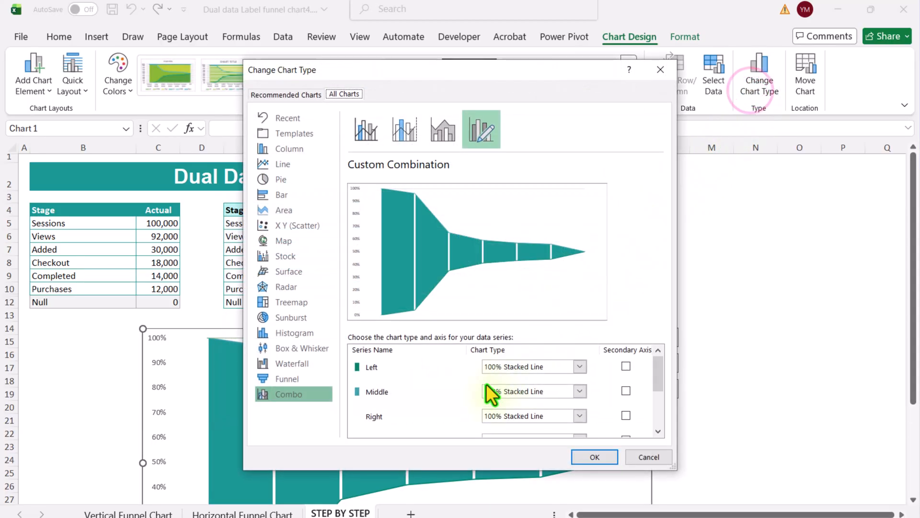
{"action": "scroll", "coordinate": [486, 383], "scroll_direction": "down", "scroll_amount": 1}
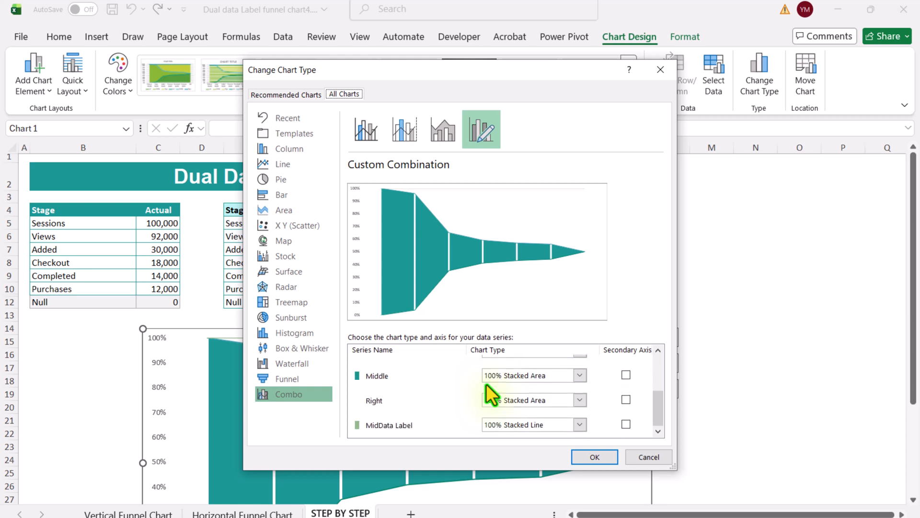
{"action": "left_click", "coordinate": [625, 424]}
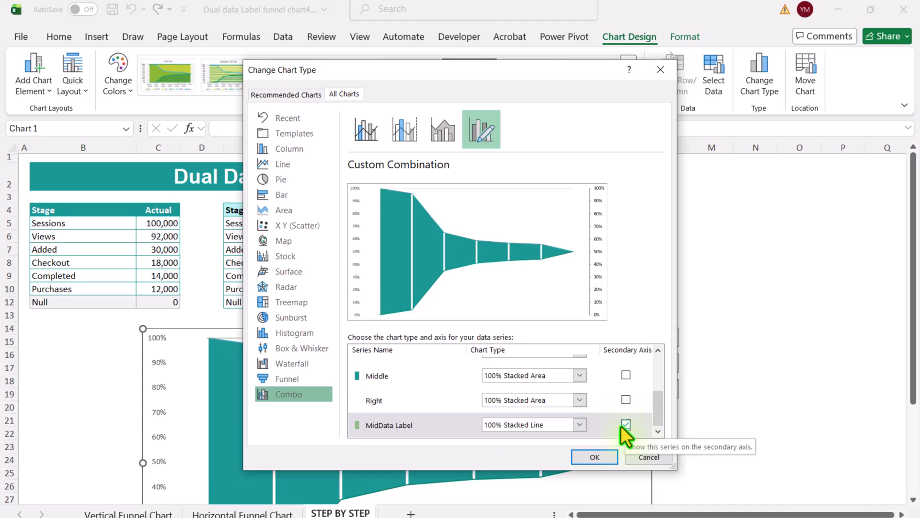
{"action": "left_click", "coordinate": [581, 425]}
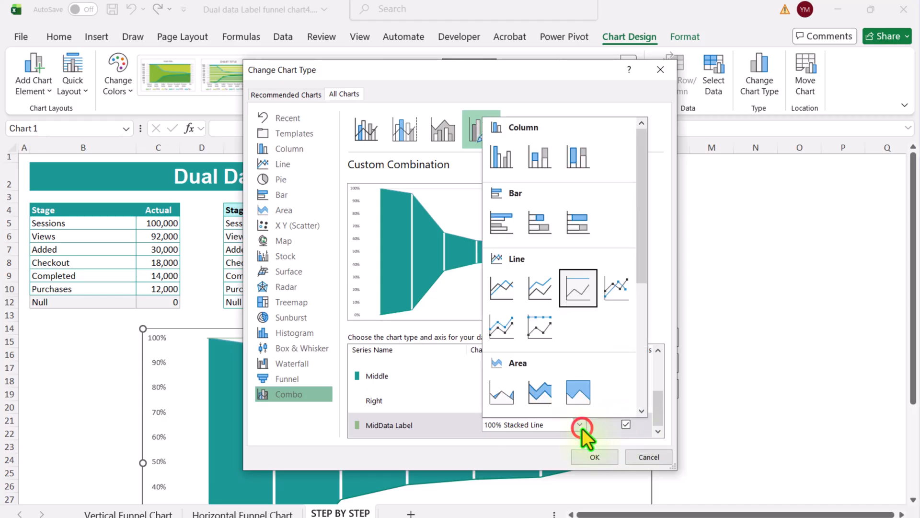
{"action": "left_click", "coordinate": [508, 295]}
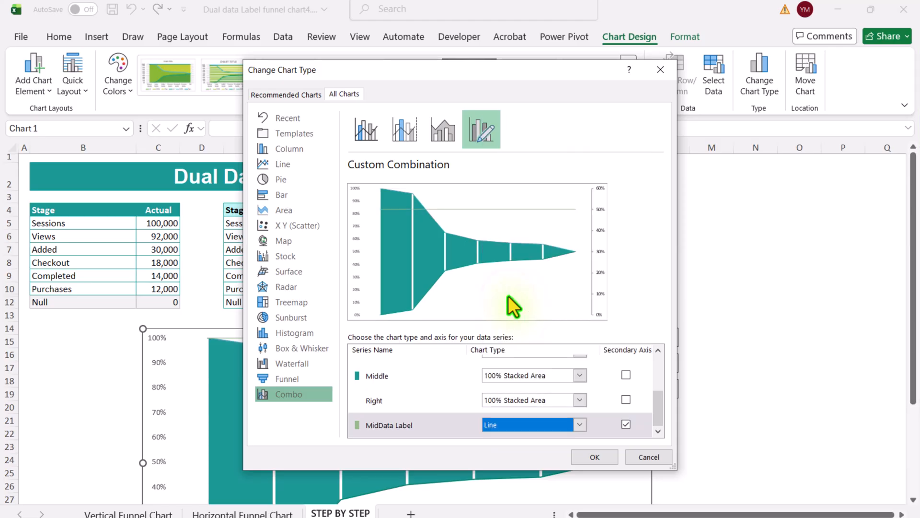
{"action": "left_click", "coordinate": [595, 457]}
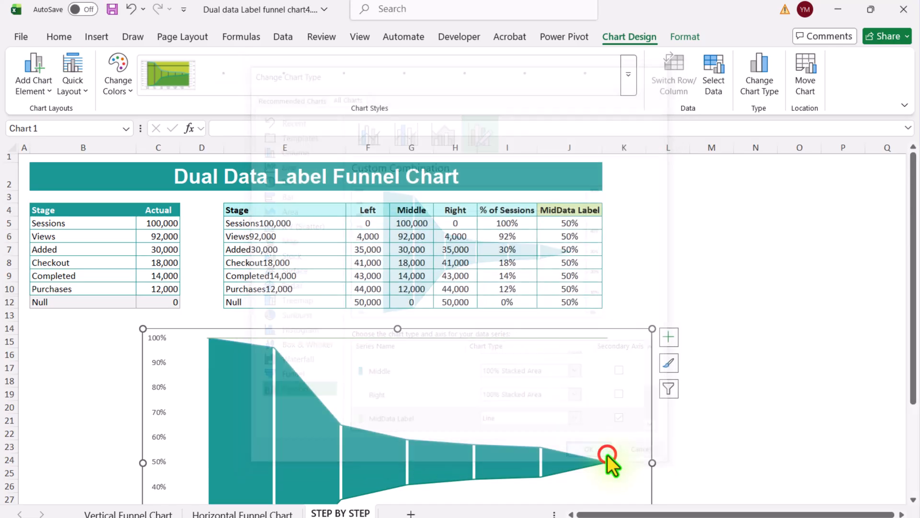
Step: Set the secondary vertical axis bounds to a minimum of 0 and a maximum of 1
{"action": "scroll", "coordinate": [645, 429], "scroll_direction": "down", "scroll_amount": 2}
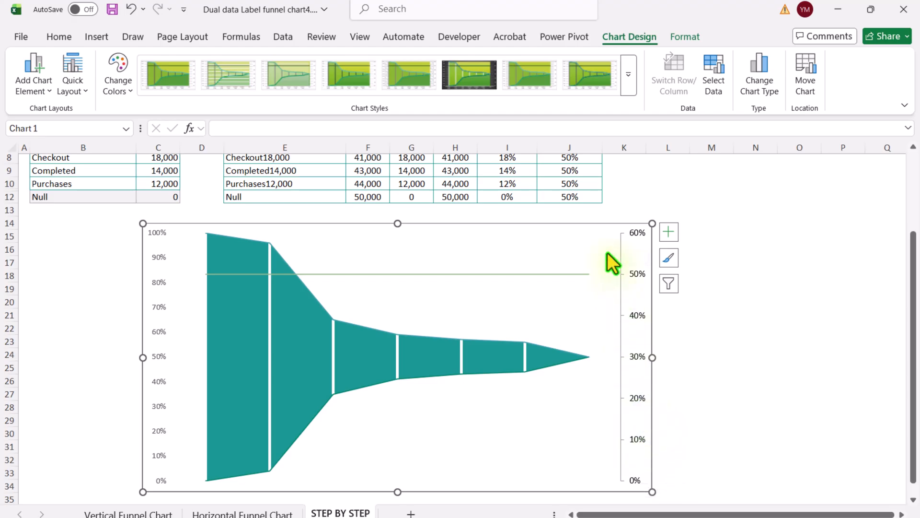
{"action": "right_click", "coordinate": [638, 275]}
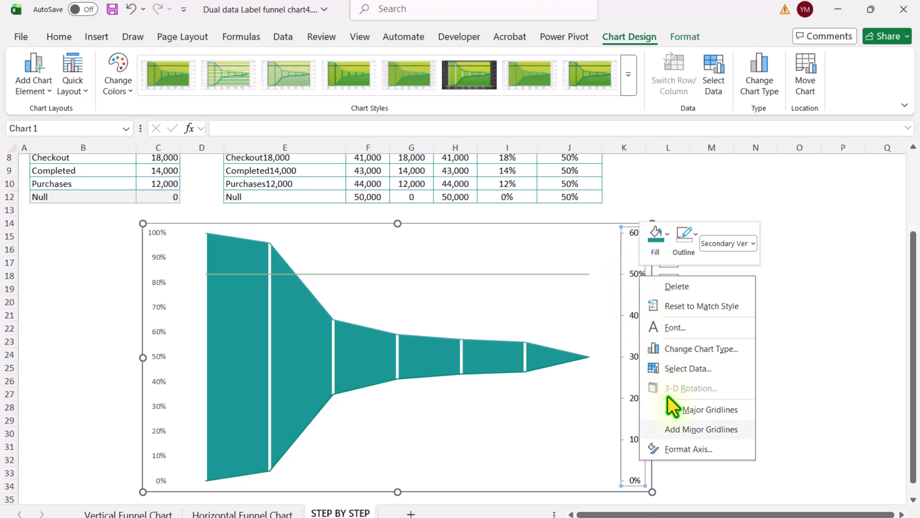
{"action": "left_click", "coordinate": [680, 447]}
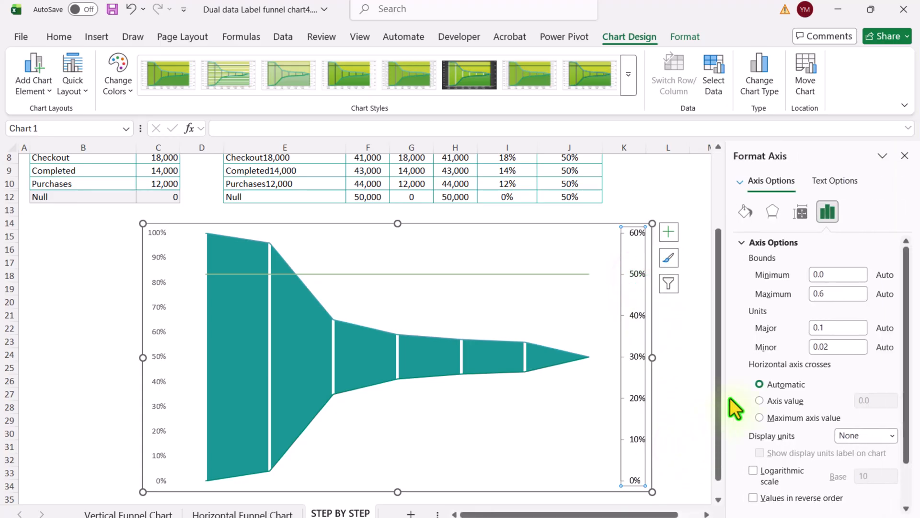
{"action": "left_click", "coordinate": [819, 294]}
{"action": "type", "text": "1"}
{"action": "left_click", "coordinate": [828, 276]}
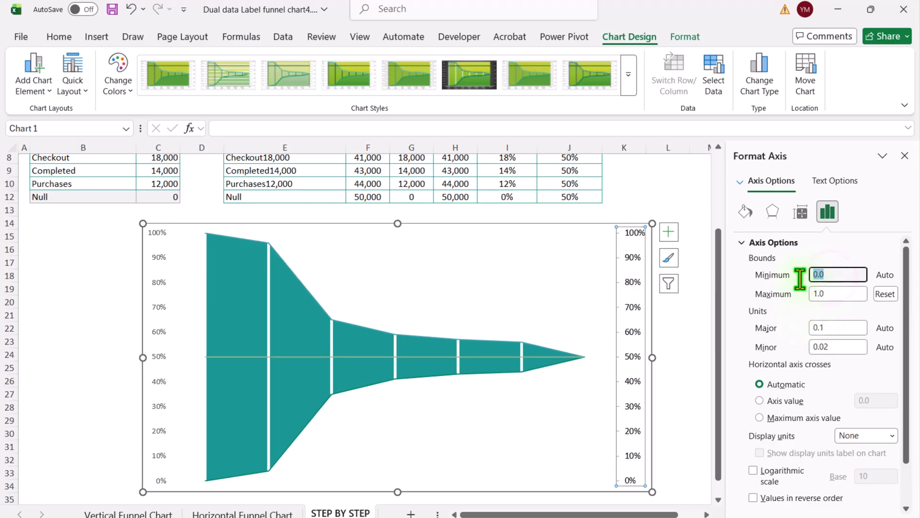
{"action": "type", "text": "0"}
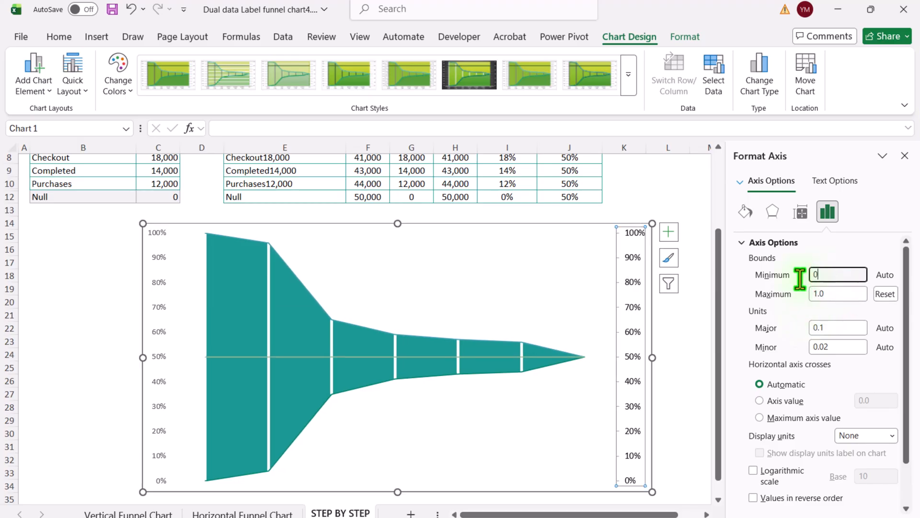
{"action": "left_click", "coordinate": [905, 156]}
{"action": "left_click", "coordinate": [816, 260]}
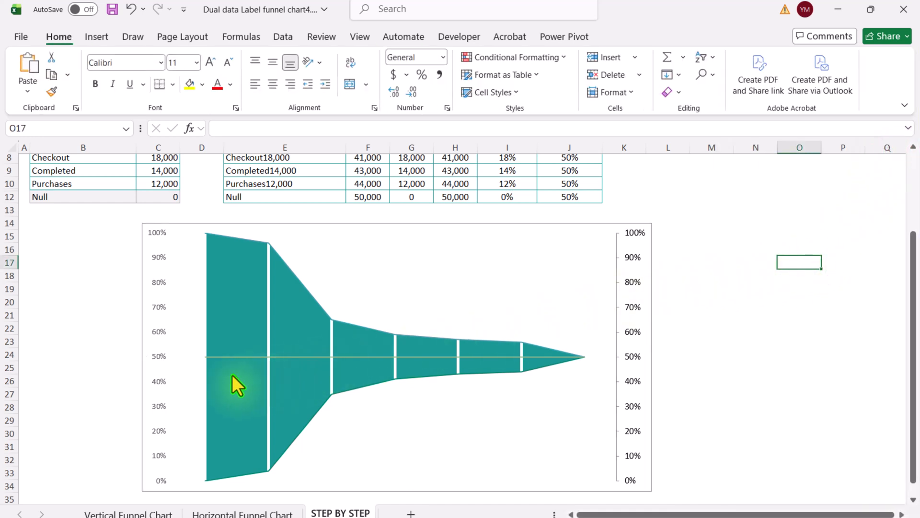
Step: Select the MidData Label series and add data labels to it, opening their full label options
{"action": "mouse_move", "coordinate": [232, 375]}
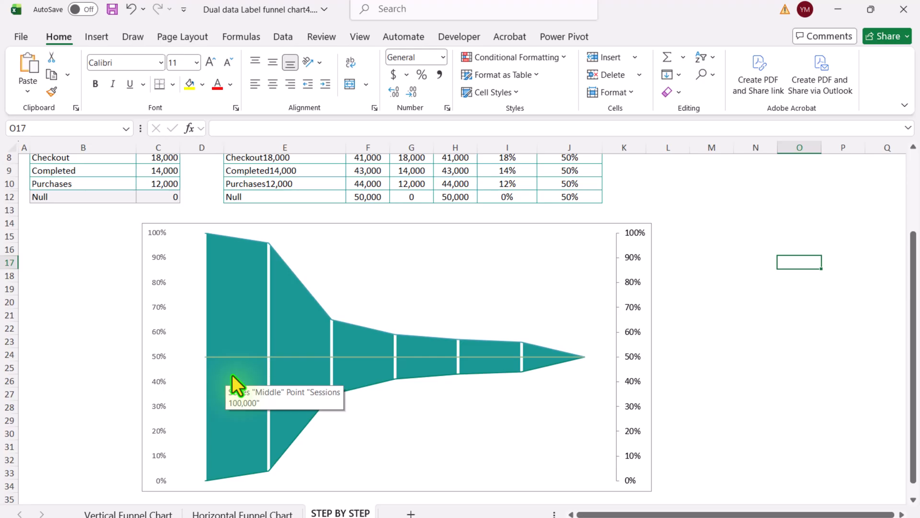
{"action": "left_click", "coordinate": [626, 223]}
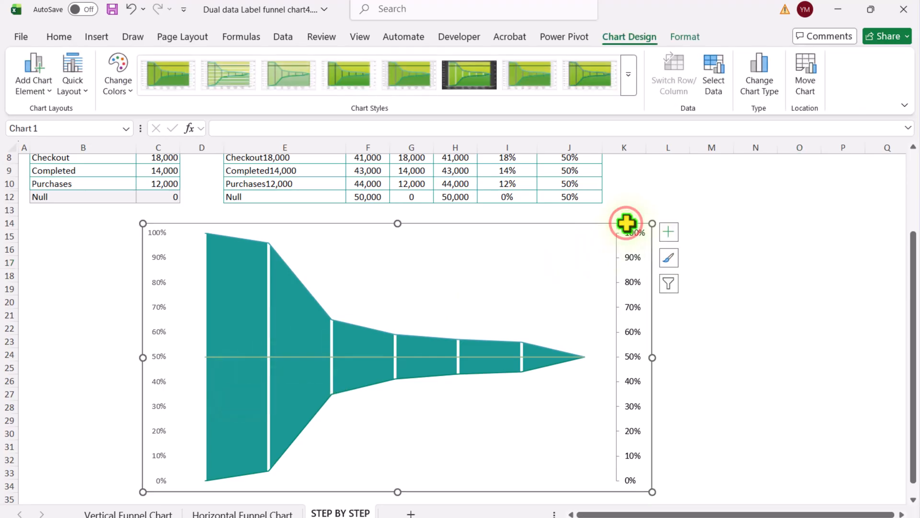
{"action": "left_click", "coordinate": [678, 39]}
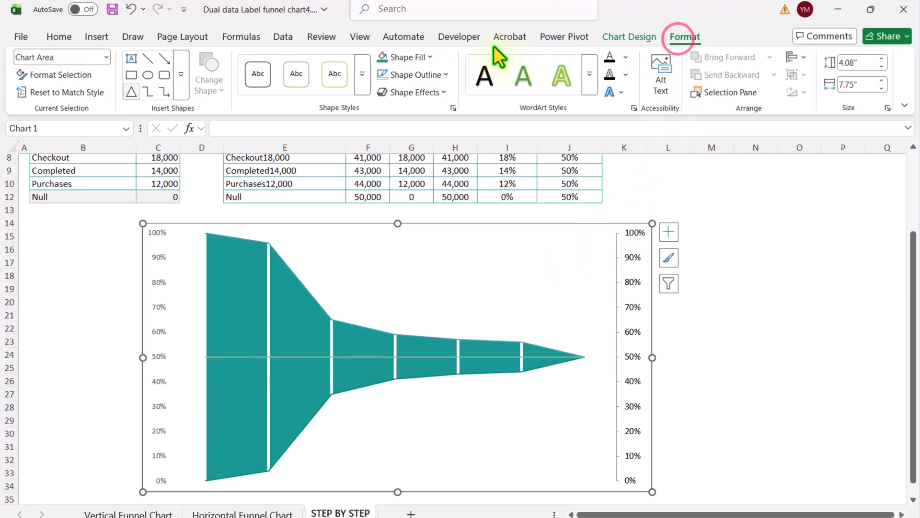
{"action": "left_click", "coordinate": [104, 58]}
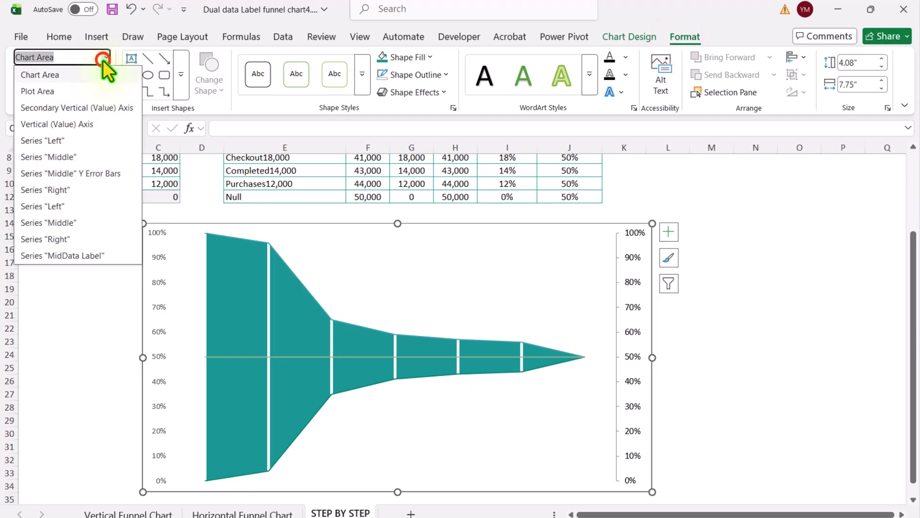
{"action": "left_click", "coordinate": [83, 254]}
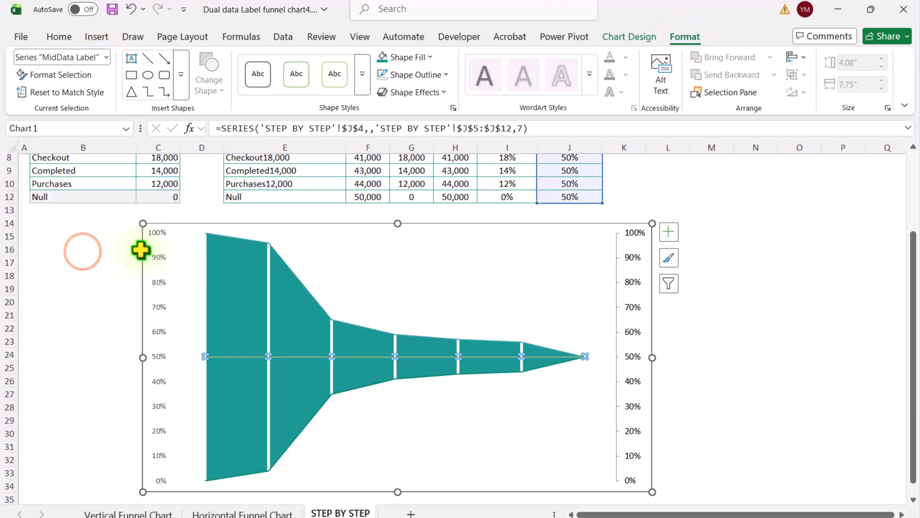
{"action": "left_click", "coordinate": [670, 232]}
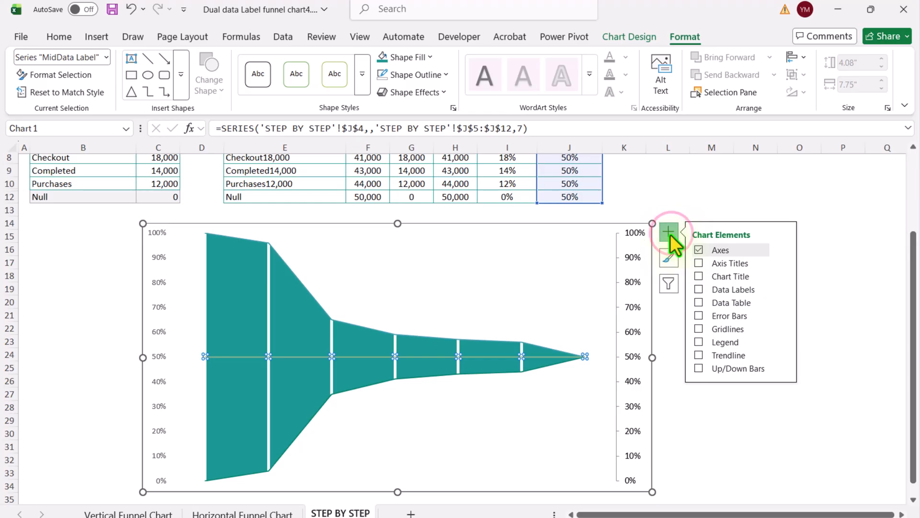
{"action": "left_click", "coordinate": [700, 289]}
{"action": "left_click", "coordinate": [784, 286]}
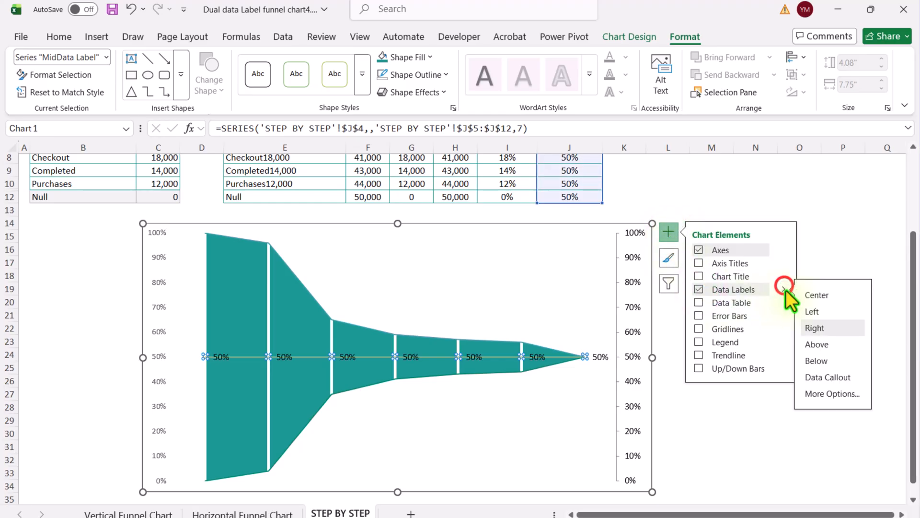
{"action": "left_click", "coordinate": [830, 398]}
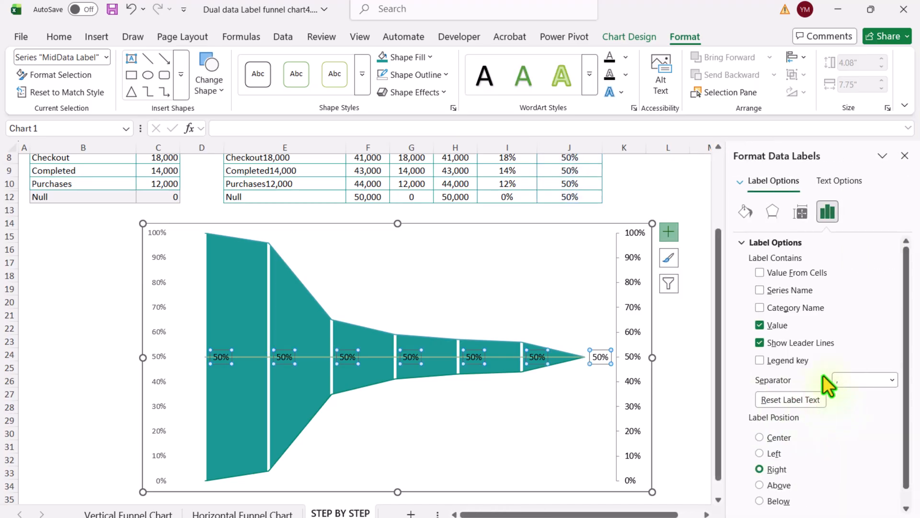
Step: Make the mid labels show values from cells I5:I12, without the value or leader lines
{"action": "left_click", "coordinate": [793, 273]}
{"action": "scroll", "coordinate": [582, 274], "scroll_direction": "up", "scroll_amount": 3}
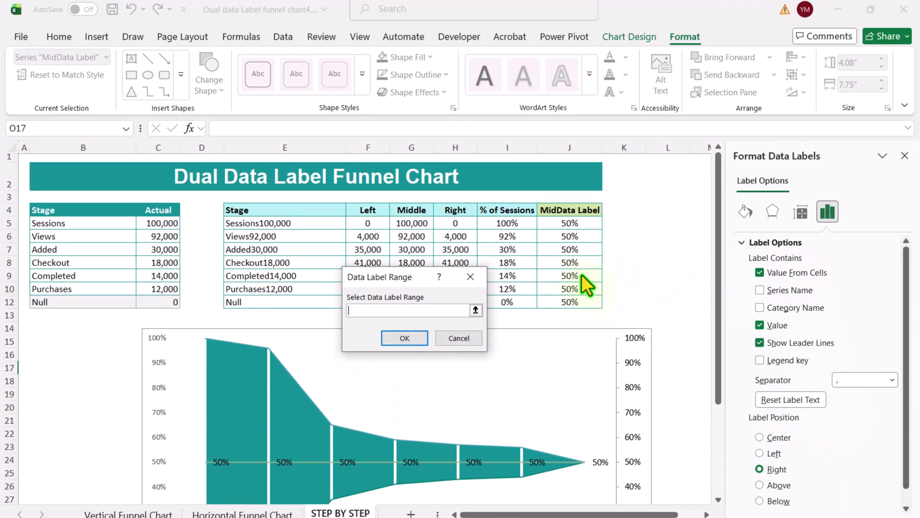
{"action": "left_click_drag", "start_coordinate": [462, 276], "coordinate": [291, 265]}
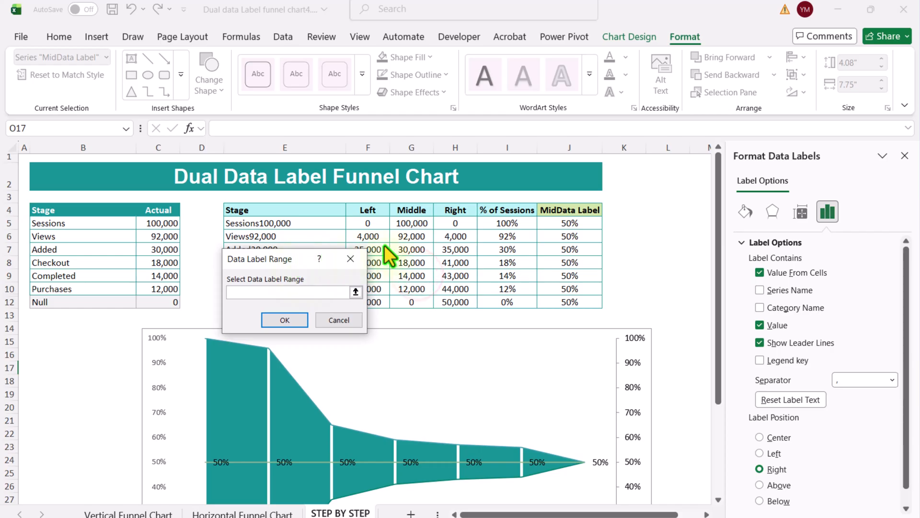
{"action": "left_click_drag", "start_coordinate": [520, 227], "coordinate": [518, 302]}
{"action": "left_click", "coordinate": [301, 319]}
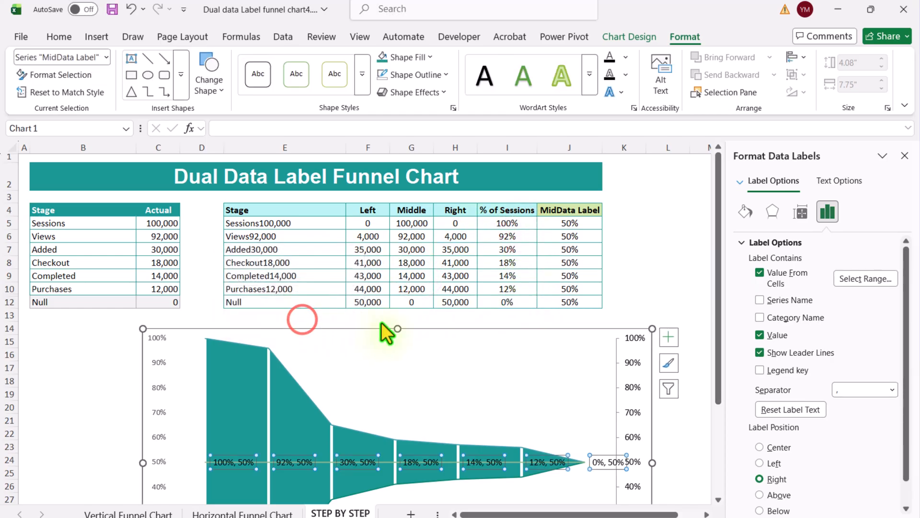
{"action": "left_click", "coordinate": [770, 335]}
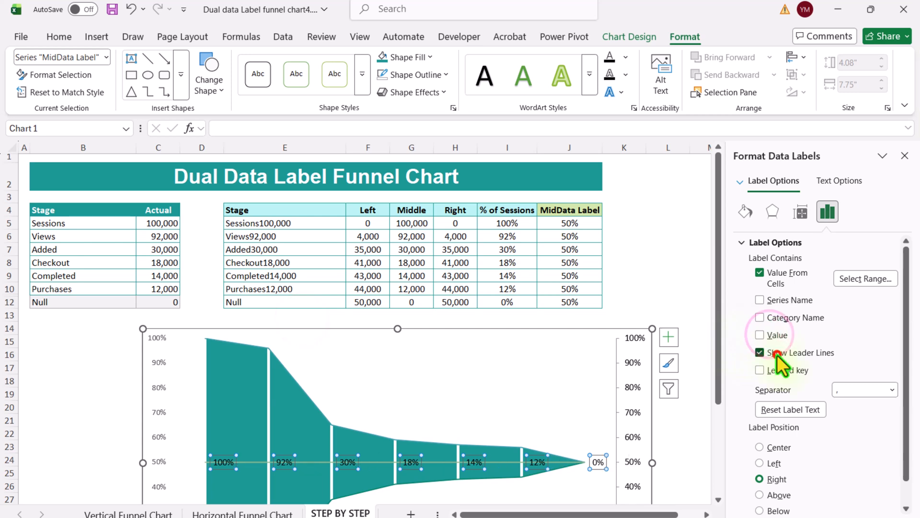
{"action": "left_click", "coordinate": [774, 354]}
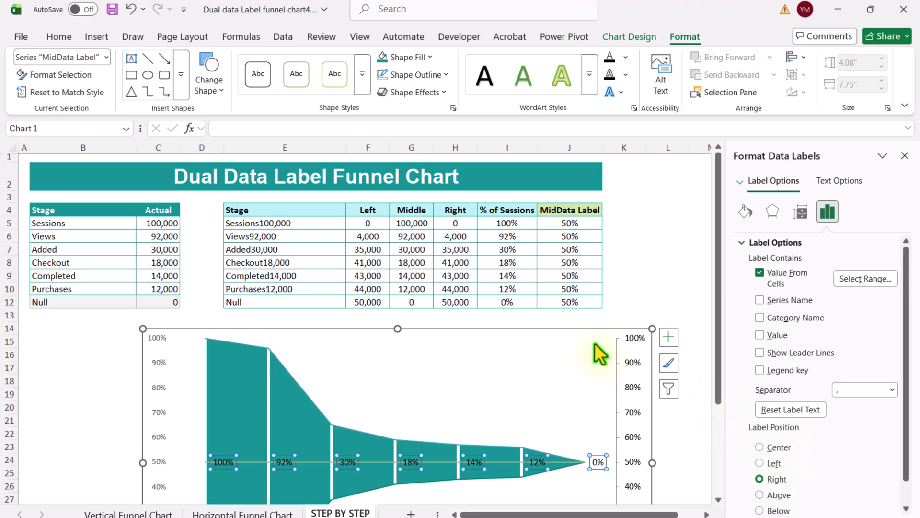
Step: Format the mid data labels with a 12 pt bold white font
{"action": "left_click", "coordinate": [65, 38]}
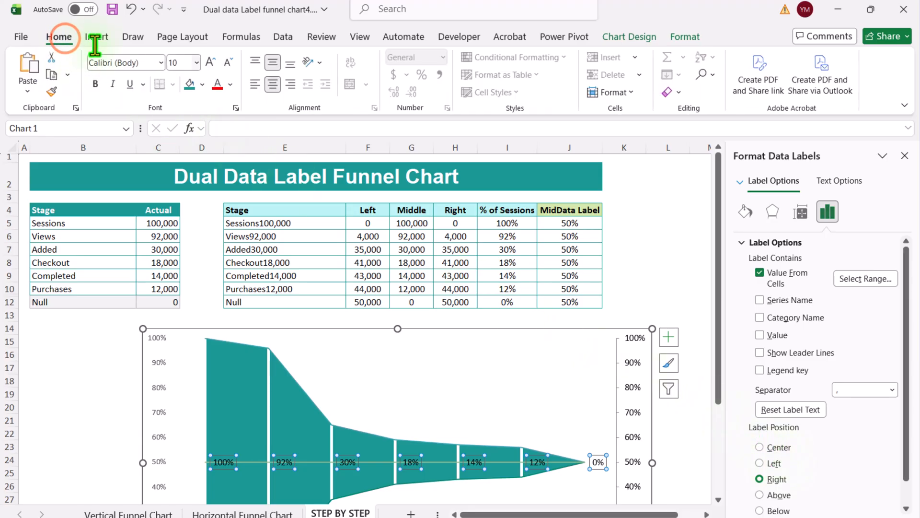
{"action": "left_click", "coordinate": [209, 62]}
{"action": "left_click", "coordinate": [210, 63]}
{"action": "left_click", "coordinate": [210, 63]}
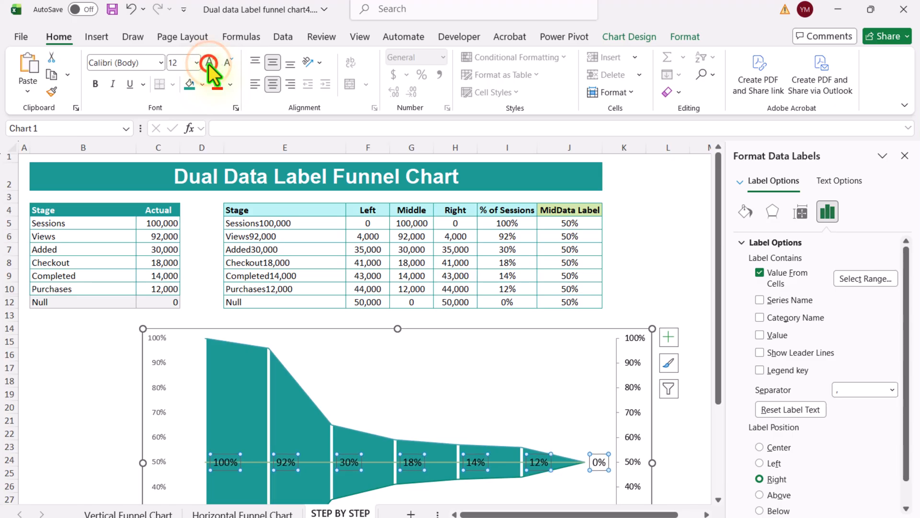
{"action": "left_click", "coordinate": [228, 83]}
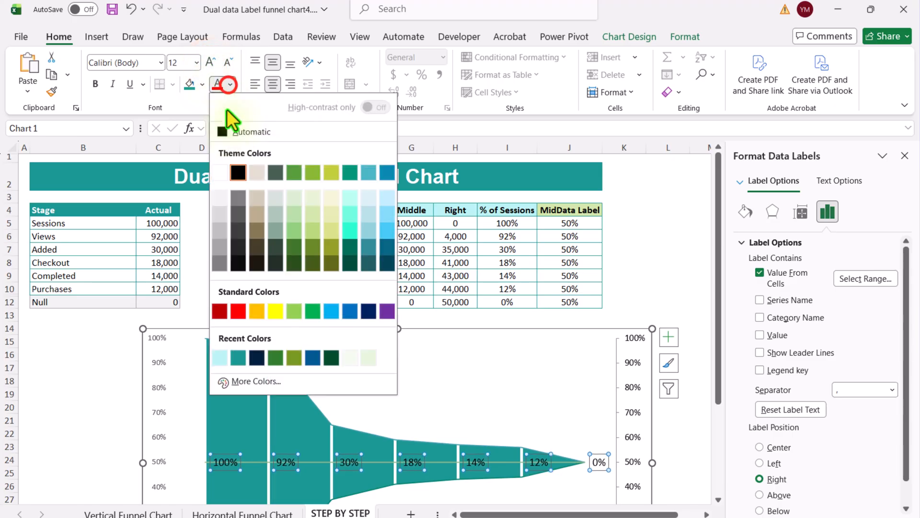
{"action": "left_click", "coordinate": [223, 174]}
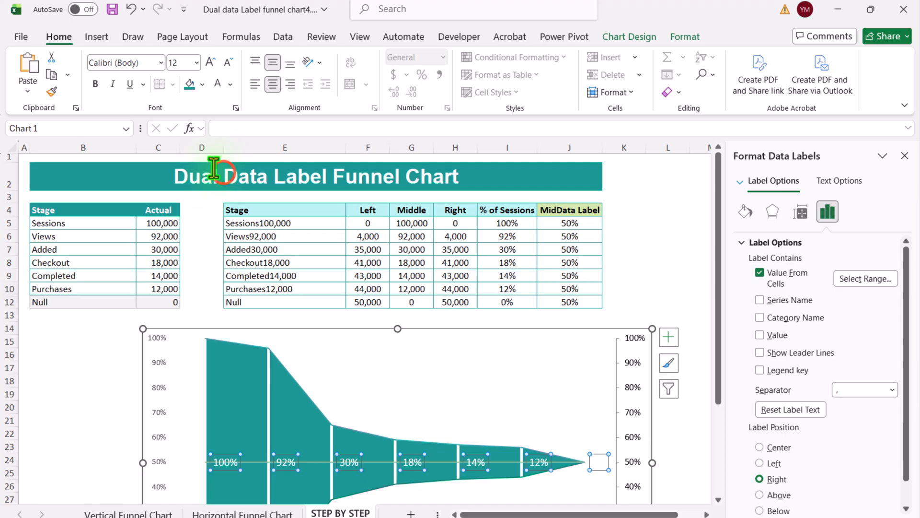
{"action": "left_click", "coordinate": [94, 85]}
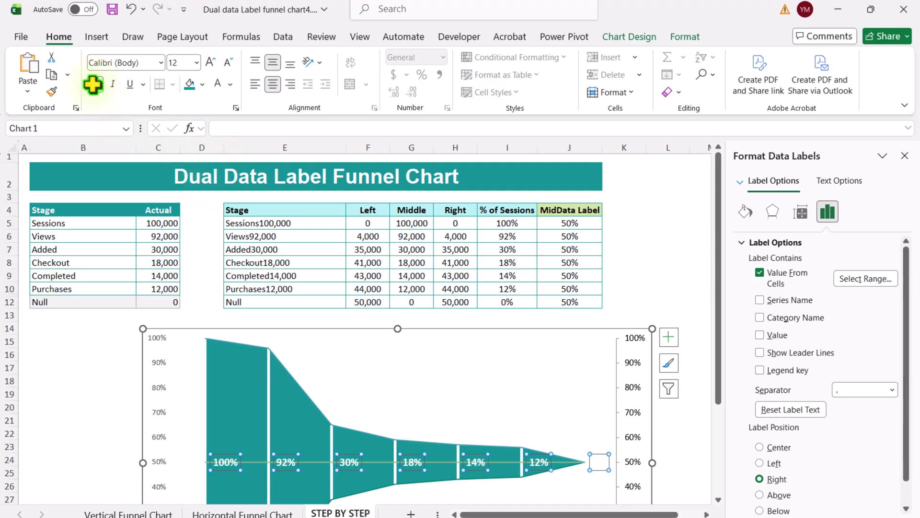
{"action": "left_click", "coordinate": [903, 155]}
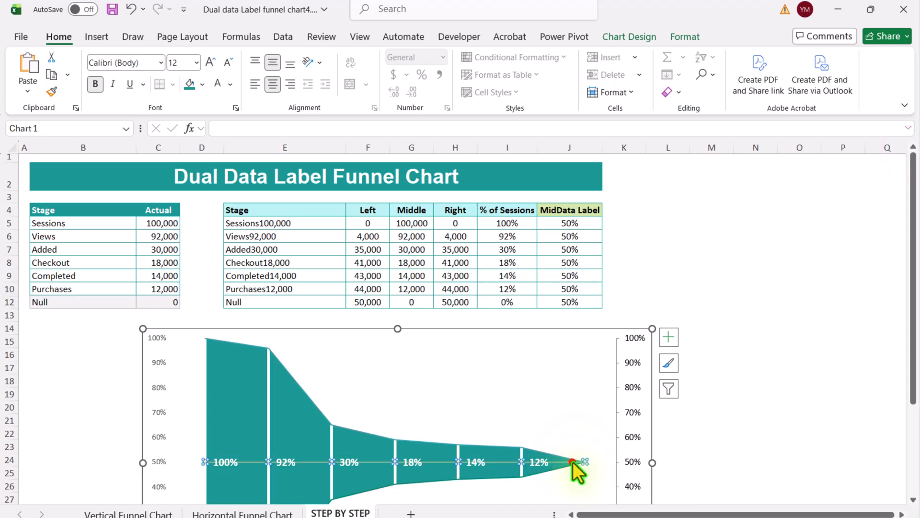
Step: Remove the outline from the MidData Label line series
{"action": "left_click", "coordinate": [575, 463]}
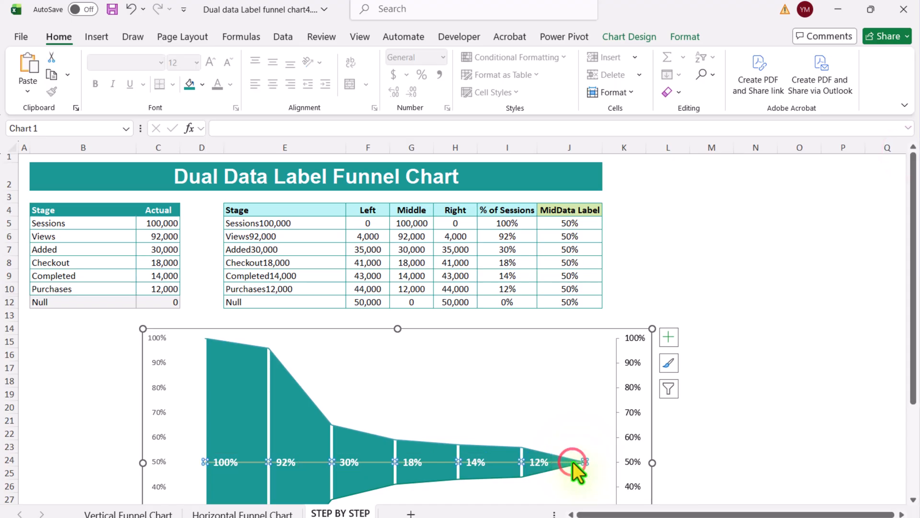
{"action": "left_click", "coordinate": [684, 36]}
{"action": "left_click", "coordinate": [421, 76]}
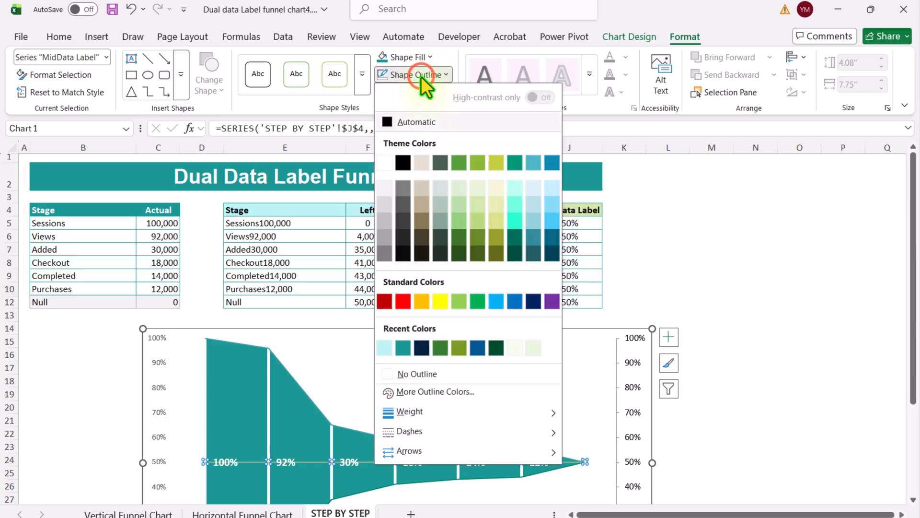
{"action": "left_click", "coordinate": [401, 375]}
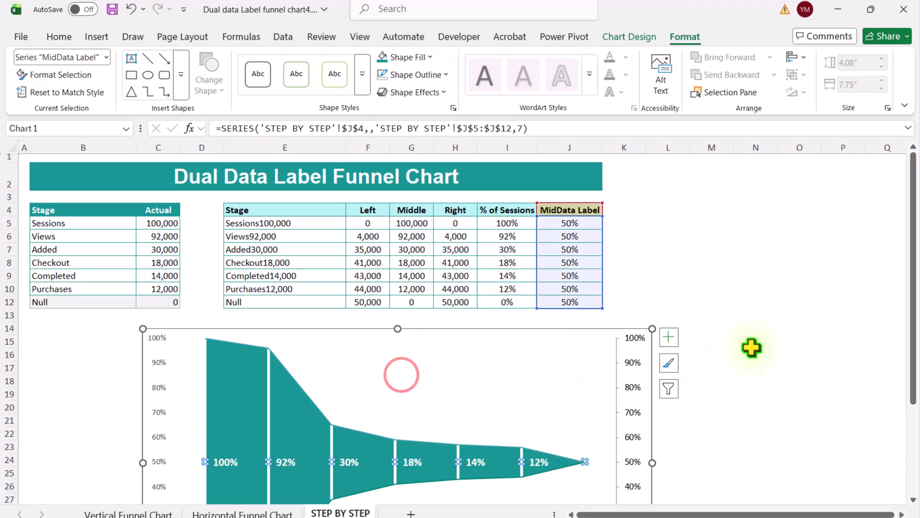
{"action": "left_click", "coordinate": [760, 342]}
Step: Select the Left series and add data labels to it, opening their full label options
{"action": "scroll", "coordinate": [762, 347], "scroll_direction": "down", "scroll_amount": 2}
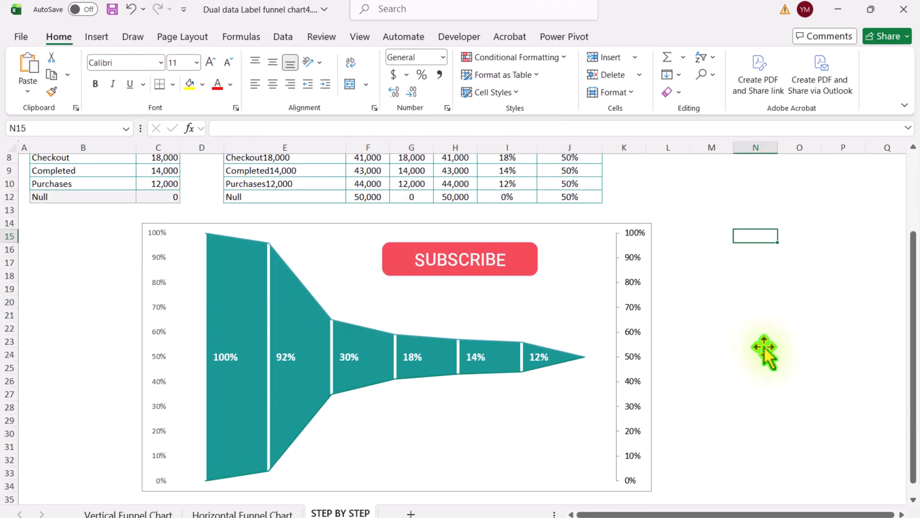
{"action": "scroll", "coordinate": [764, 353], "scroll_direction": "down", "scroll_amount": 2}
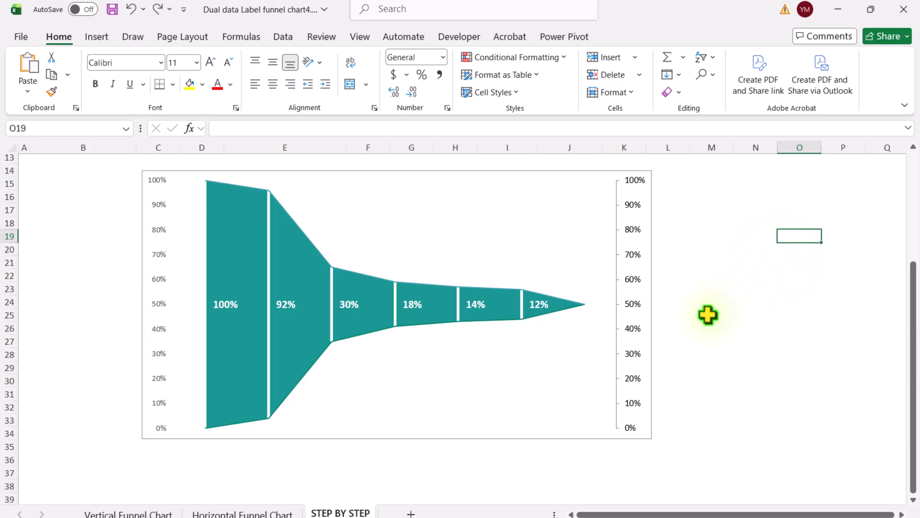
{"action": "left_click", "coordinate": [570, 172]}
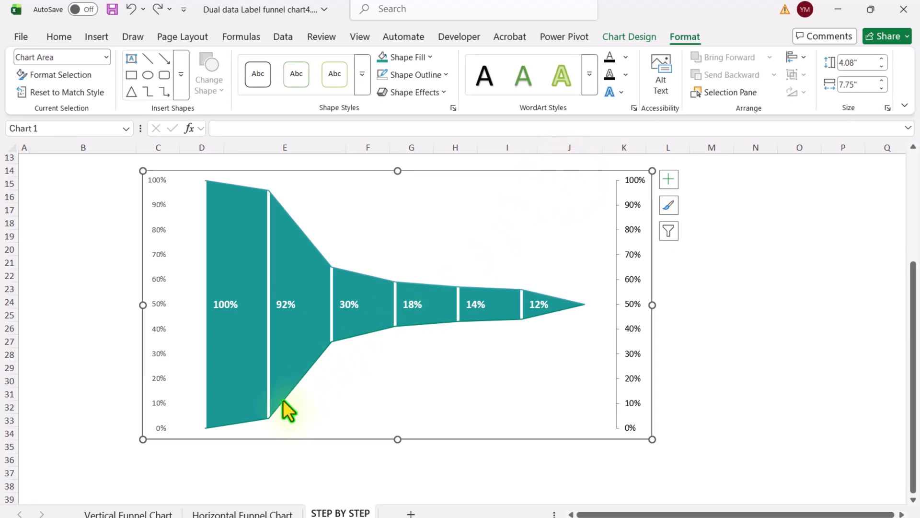
{"action": "left_click", "coordinate": [283, 399]}
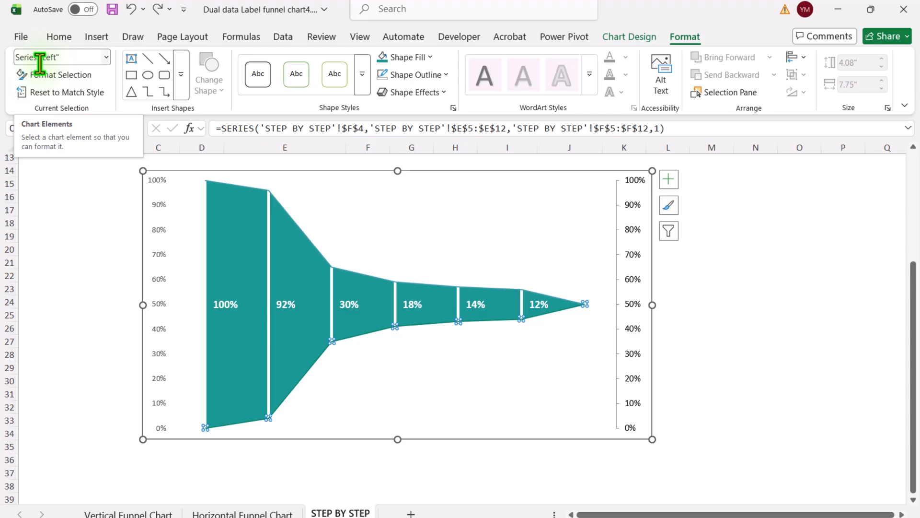
{"action": "left_click", "coordinate": [671, 178]}
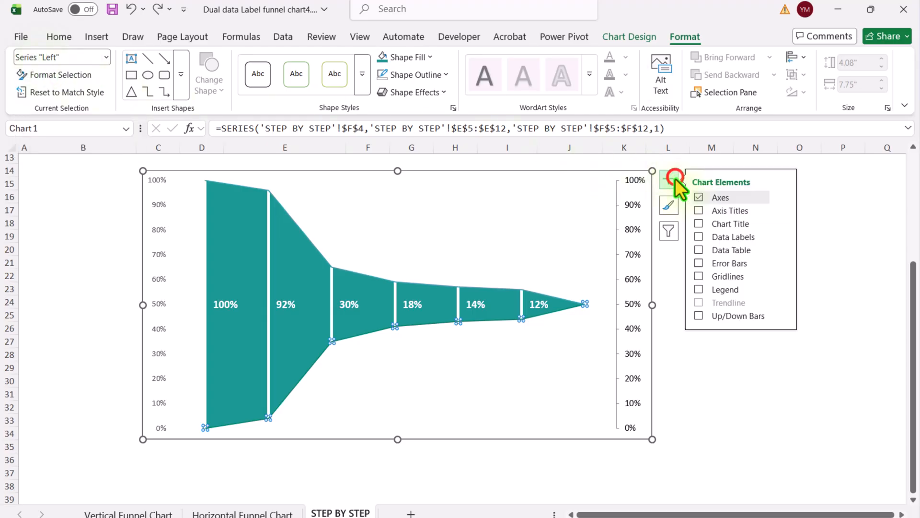
{"action": "left_click", "coordinate": [701, 237]}
{"action": "left_click", "coordinate": [780, 234]}
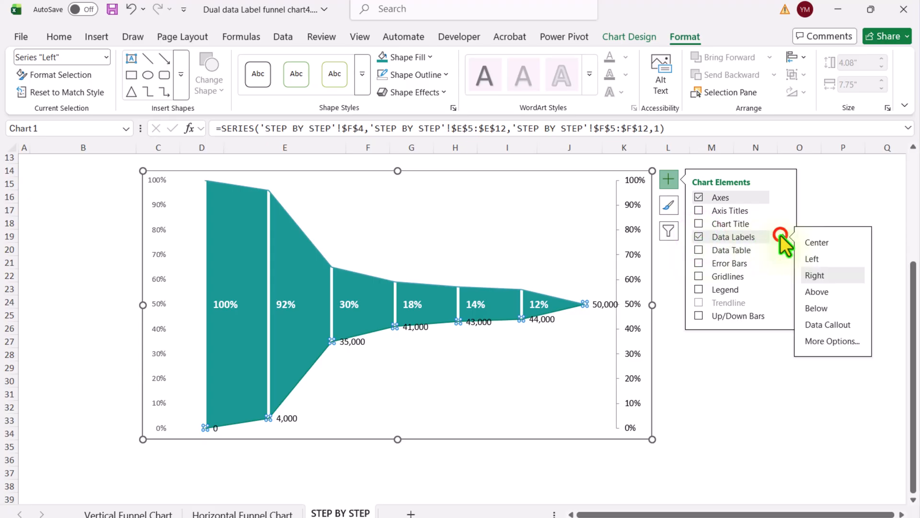
{"action": "left_click", "coordinate": [811, 337]}
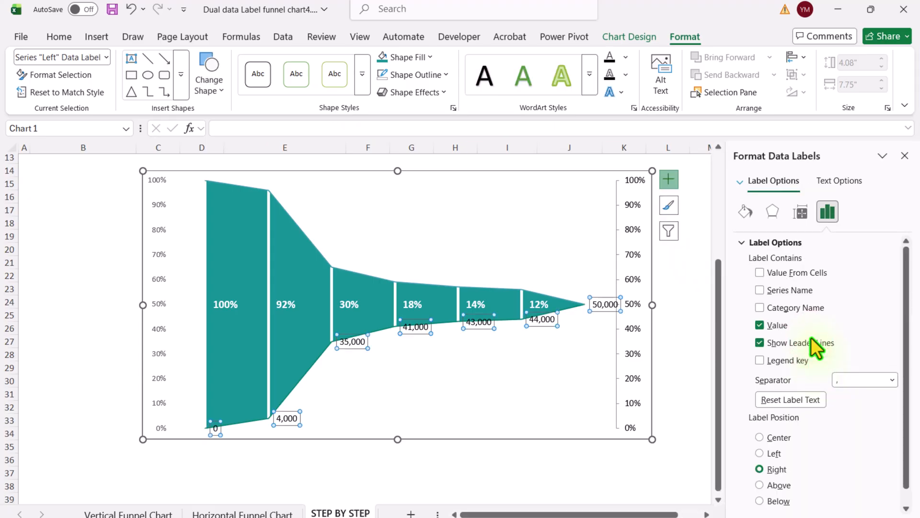
Step: Make the Left labels show values from cells E5:E12, positioned Below, without the value or leader lines
{"action": "left_click", "coordinate": [782, 269]}
{"action": "scroll", "coordinate": [781, 277], "scroll_direction": "up", "scroll_amount": 4}
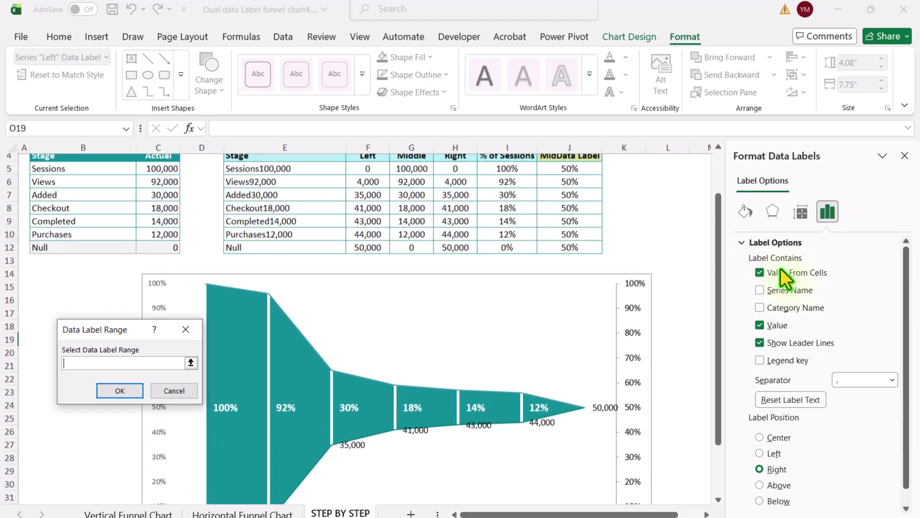
{"action": "left_click_drag", "start_coordinate": [269, 224], "coordinate": [277, 302]}
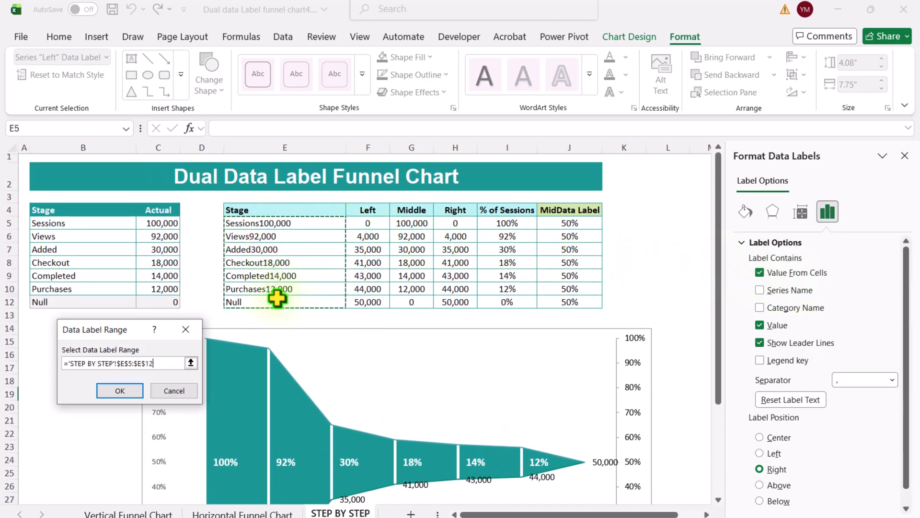
{"action": "left_click", "coordinate": [130, 392]}
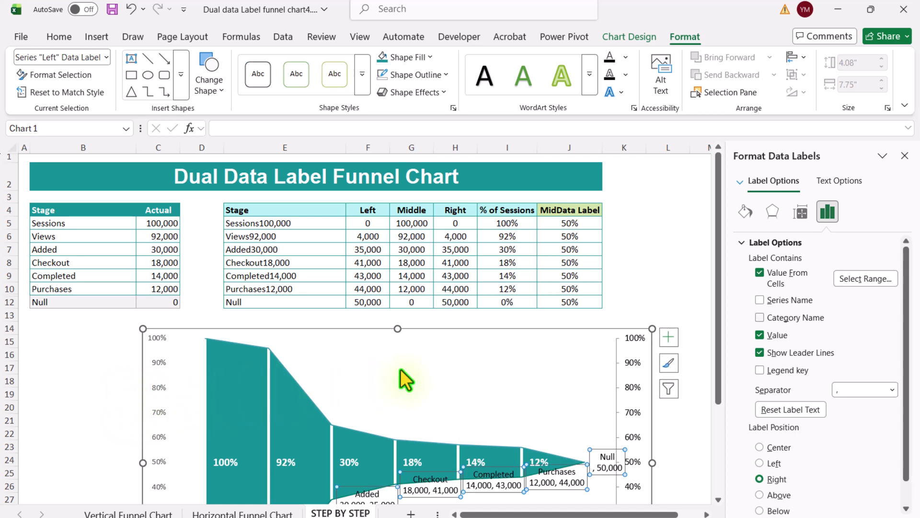
{"action": "left_click", "coordinate": [760, 336]}
{"action": "left_click", "coordinate": [762, 353]}
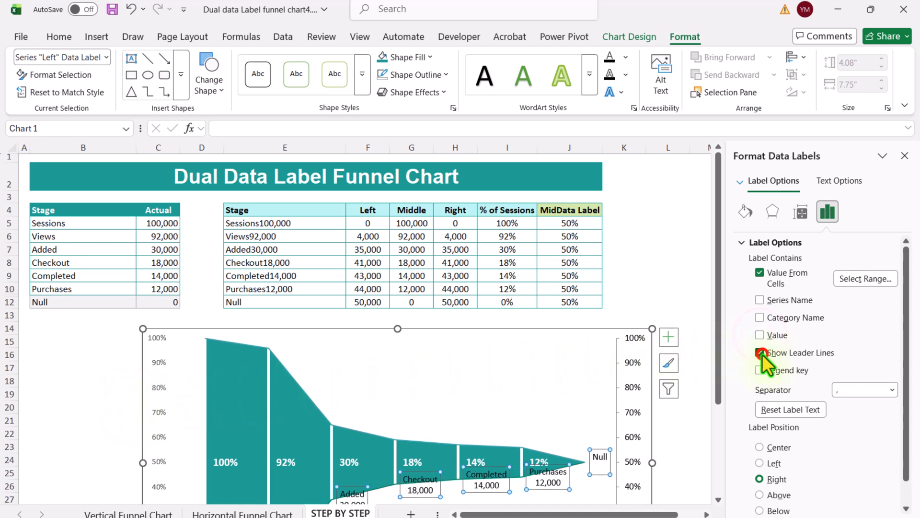
{"action": "scroll", "coordinate": [785, 473], "scroll_direction": "down", "scroll_amount": 1}
{"action": "left_click", "coordinate": [788, 481]}
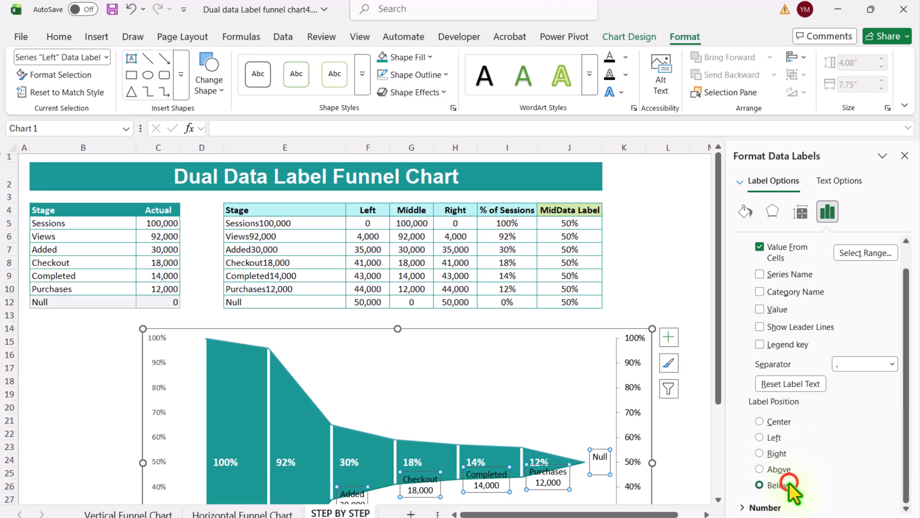
Step: Enlarge the chart's height to about 4.77 inches
{"action": "scroll", "coordinate": [503, 414], "scroll_direction": "down", "scroll_amount": 4}
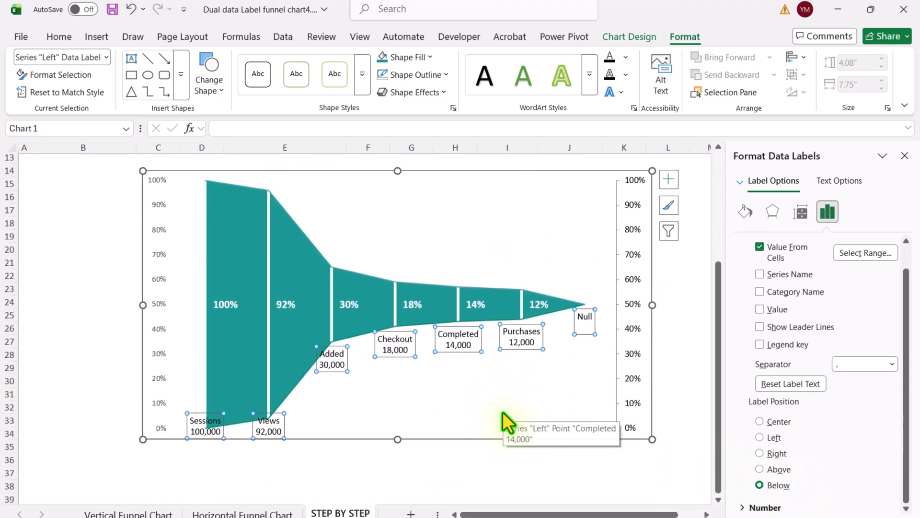
{"action": "left_click", "coordinate": [397, 440]}
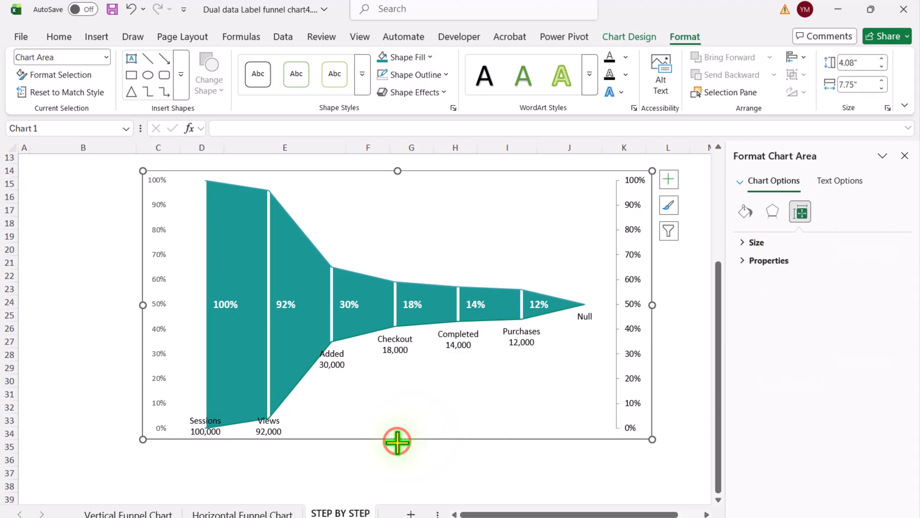
{"action": "left_click_drag", "start_coordinate": [397, 441], "coordinate": [397, 484]}
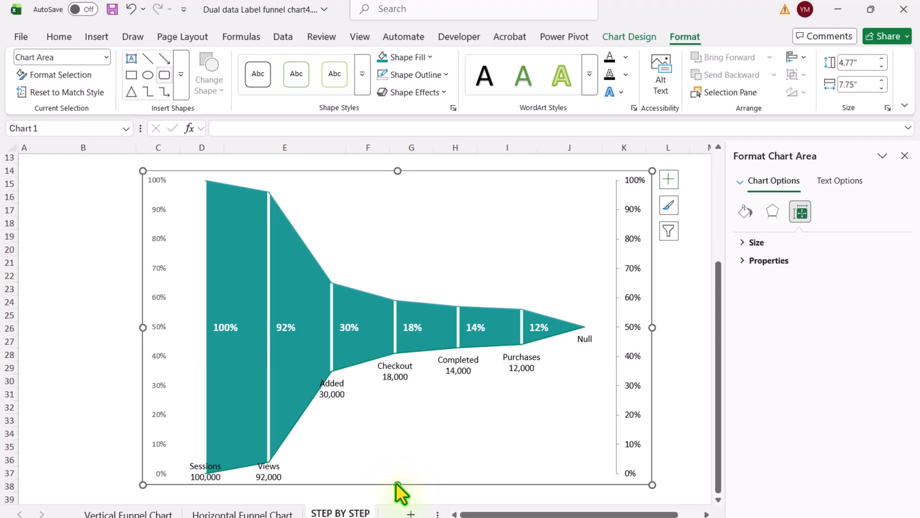
Step: Shrink the plot area vertically from both the bottom and top edges to make room for the labels
{"action": "left_click", "coordinate": [105, 57]}
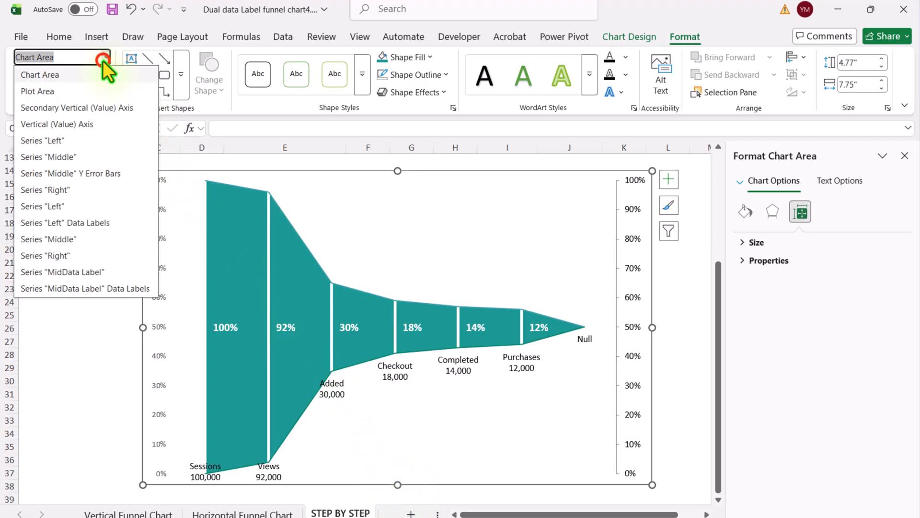
{"action": "left_click", "coordinate": [90, 94]}
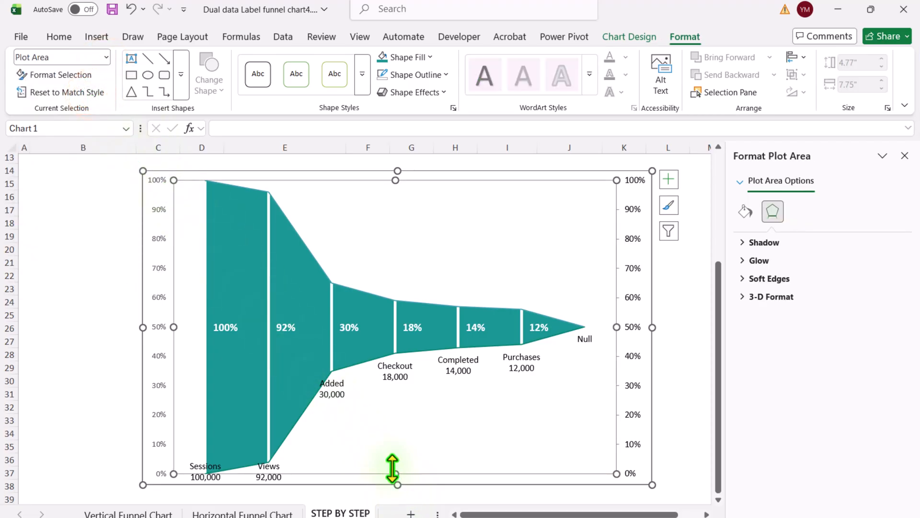
{"action": "left_click_drag", "start_coordinate": [396, 474], "coordinate": [396, 441]}
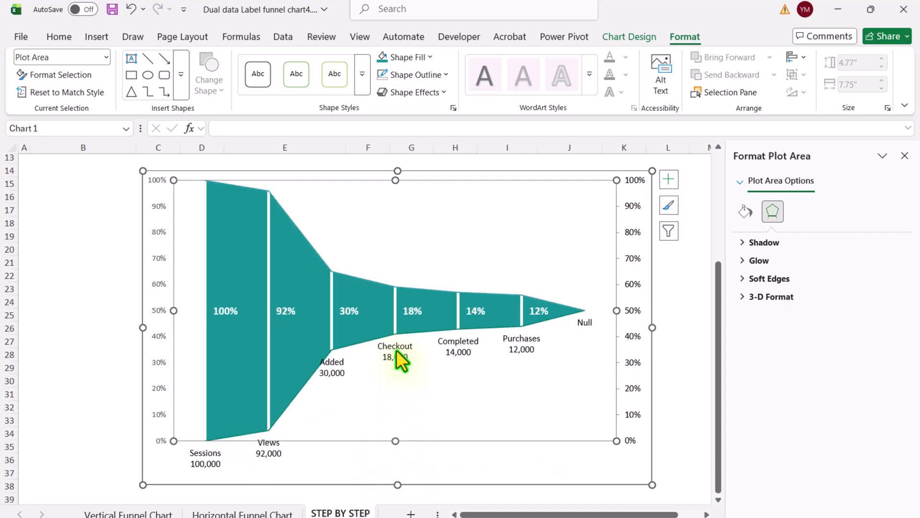
{"action": "left_click_drag", "start_coordinate": [396, 182], "coordinate": [394, 205]}
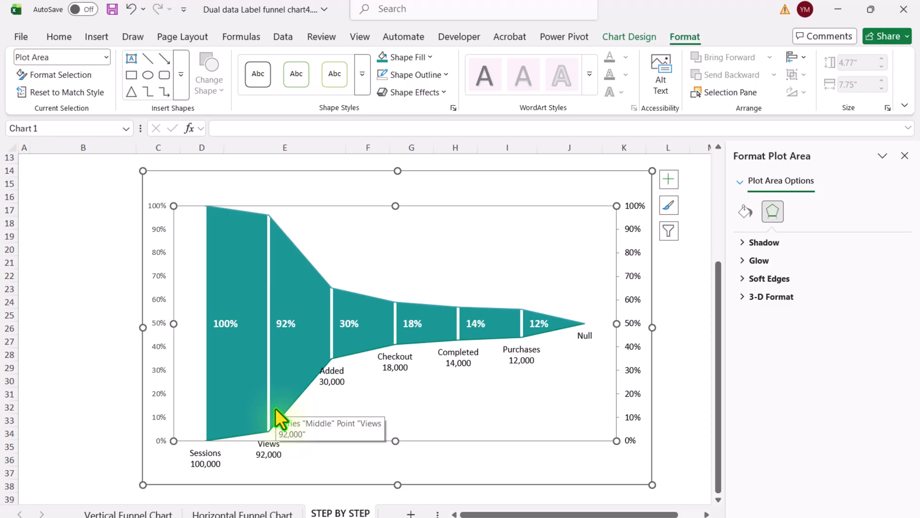
{"action": "left_click", "coordinate": [585, 337]}
{"action": "left_click", "coordinate": [585, 337]}
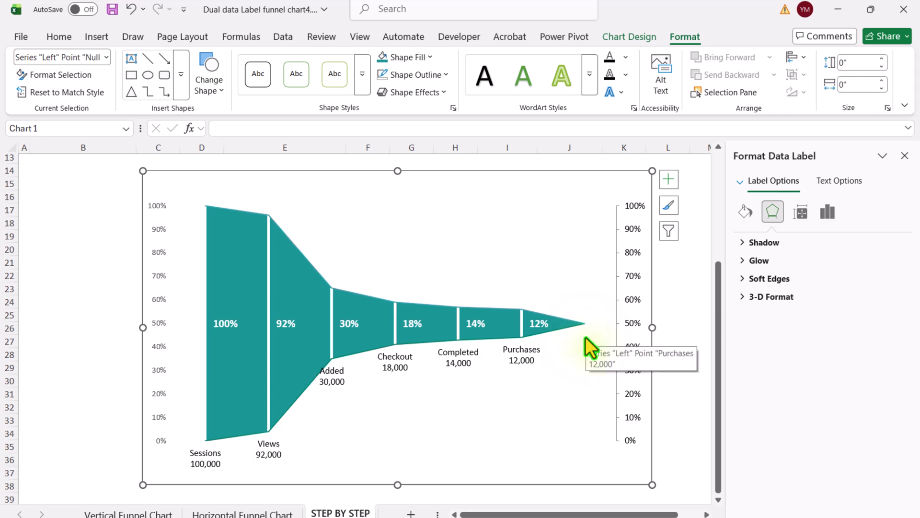
{"action": "left_click", "coordinate": [585, 337]}
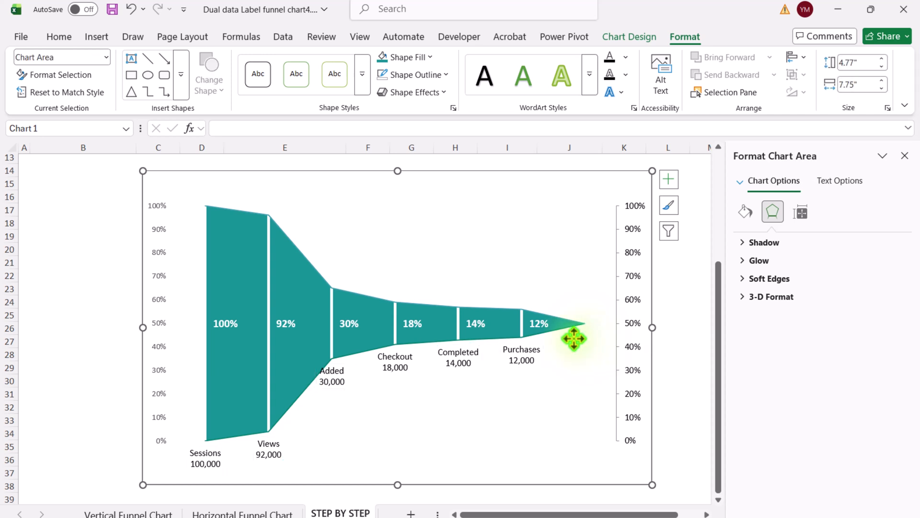
Step: Make the Left series data labels bold and open the font colour choices for them
{"action": "left_click", "coordinate": [460, 354]}
{"action": "key", "text": "ctrl+b"}
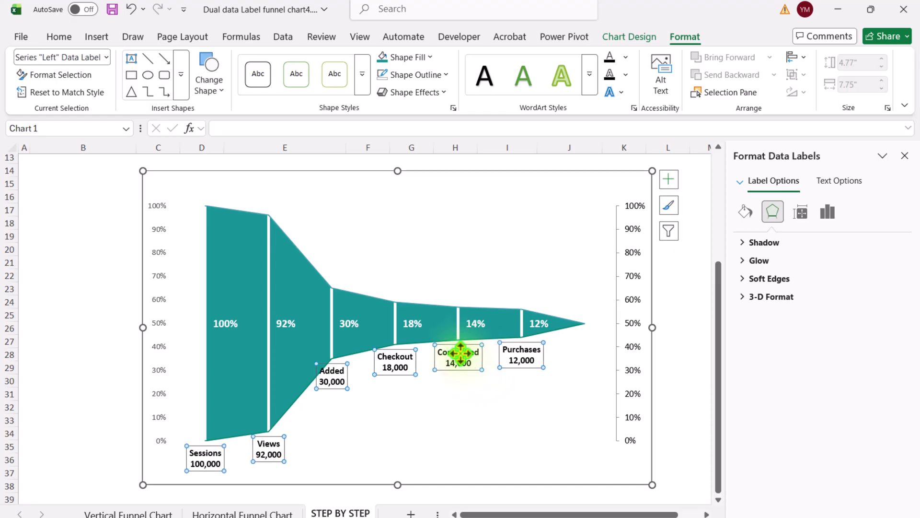
{"action": "left_click", "coordinate": [64, 38]}
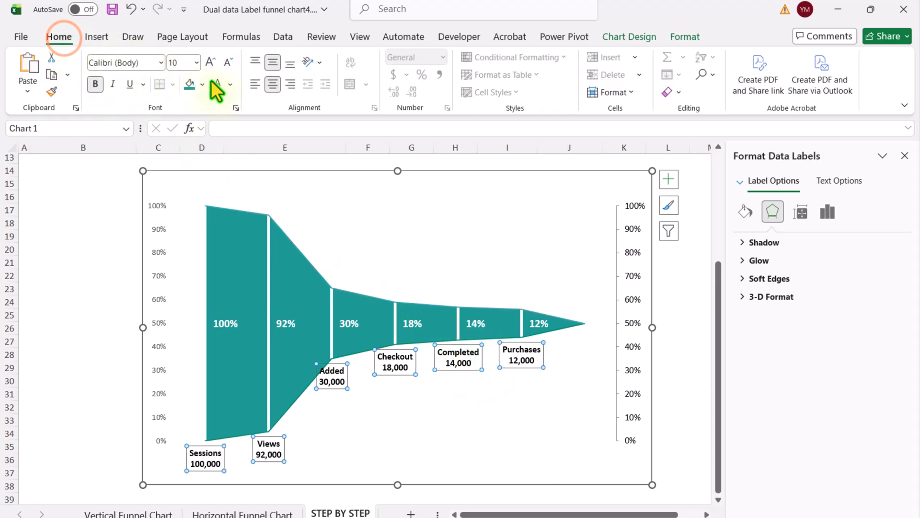
{"action": "left_click", "coordinate": [230, 85]}
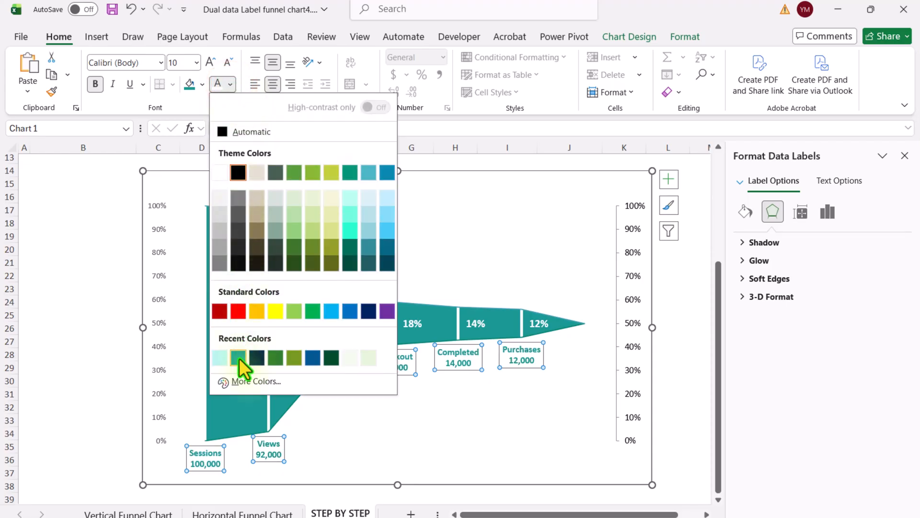